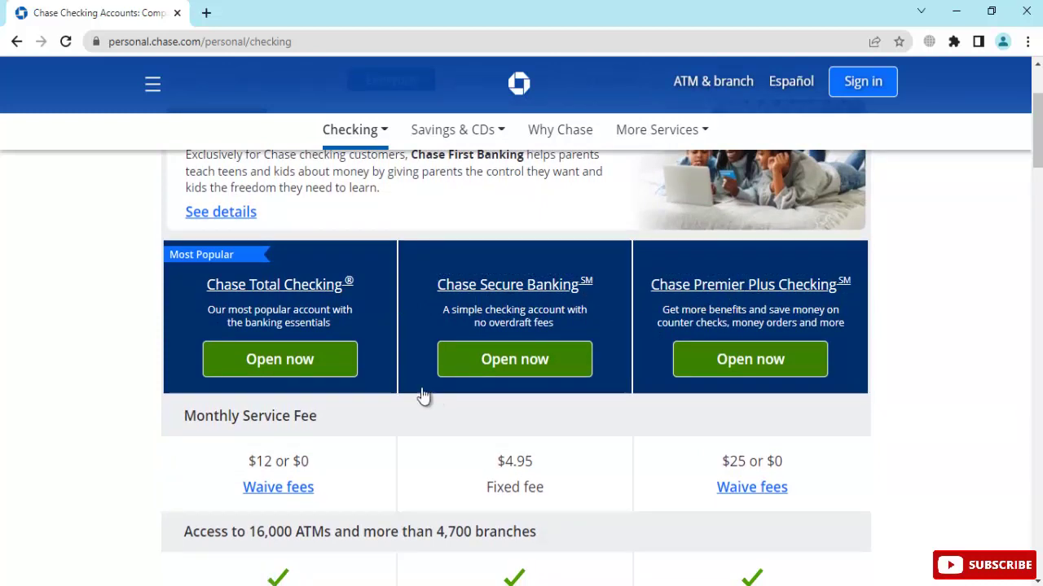
Look over the checking plan comparison table, then choose Open now for Chase Total Checking
scroll(420, 395, "down", 2)
scroll(523, 380, "up", 1)
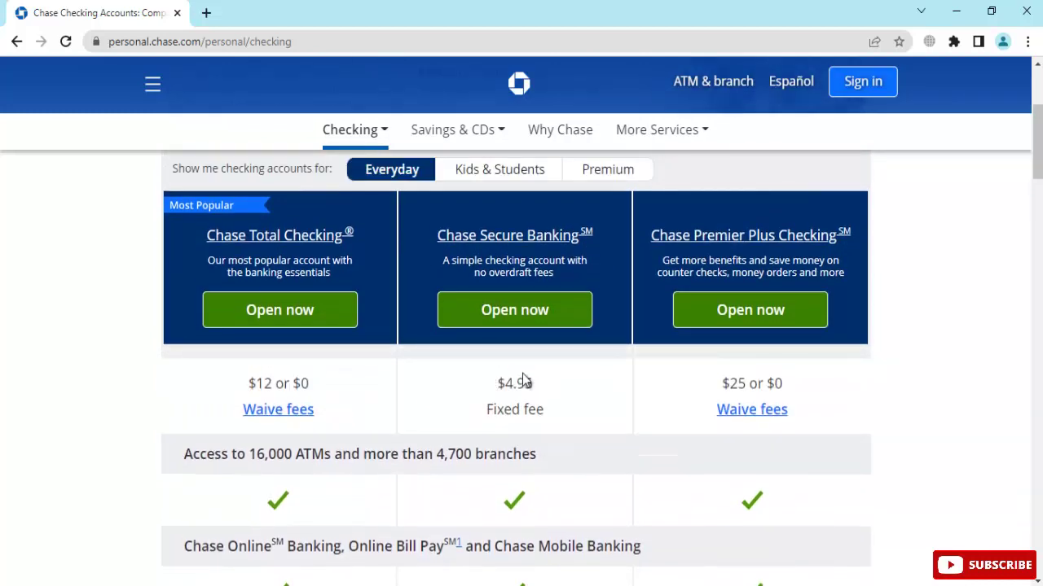
scroll(868, 398, "down", 3)
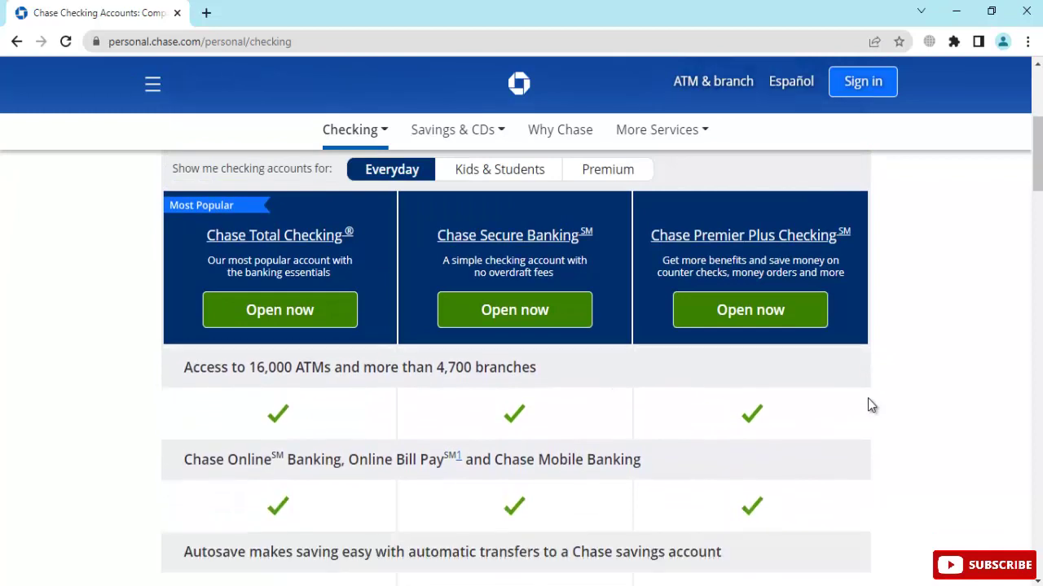
scroll(868, 398, "down", 6)
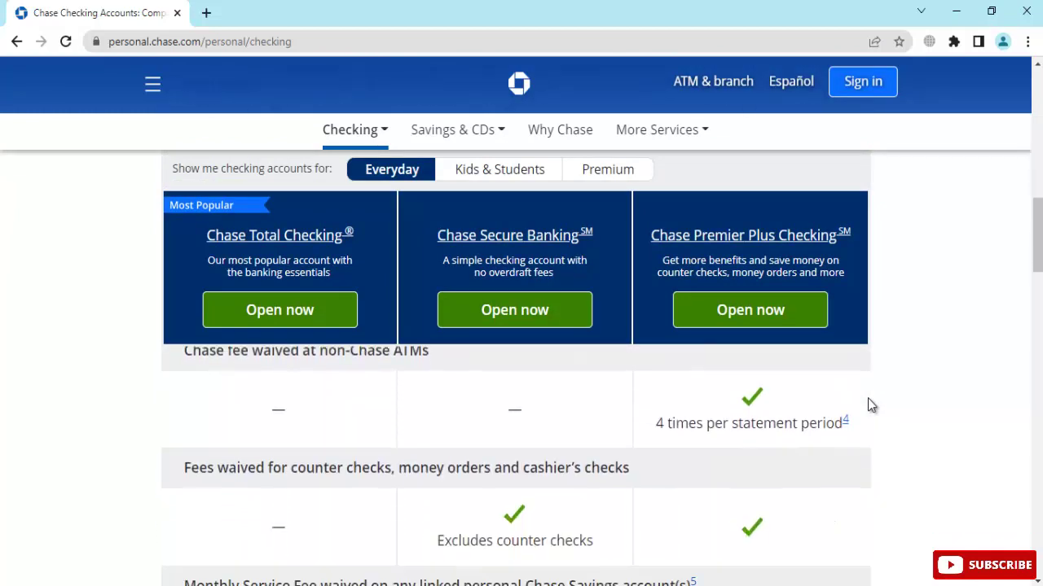
scroll(868, 398, "down", 5)
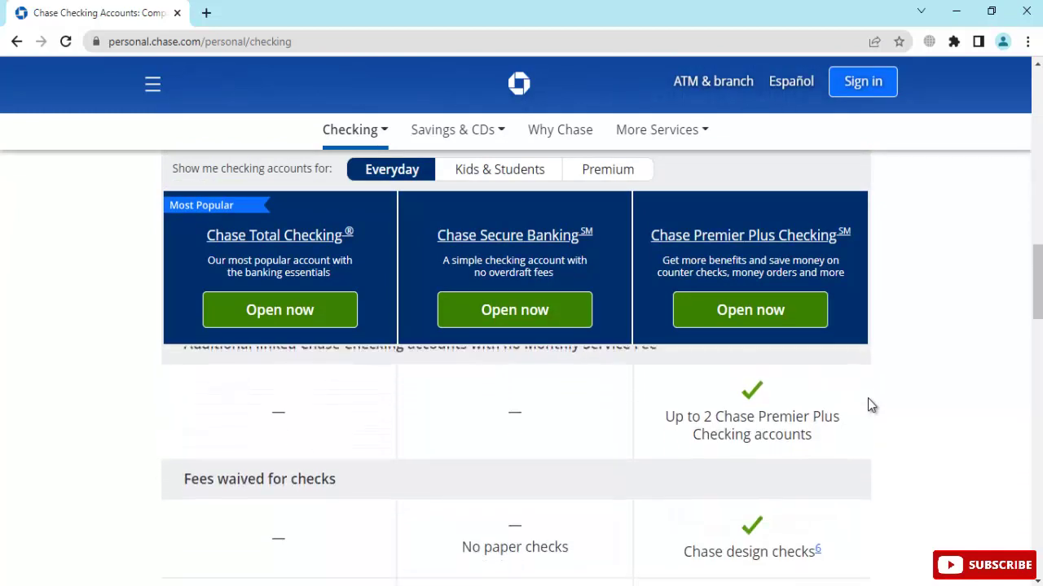
scroll(868, 399, "down", 10)
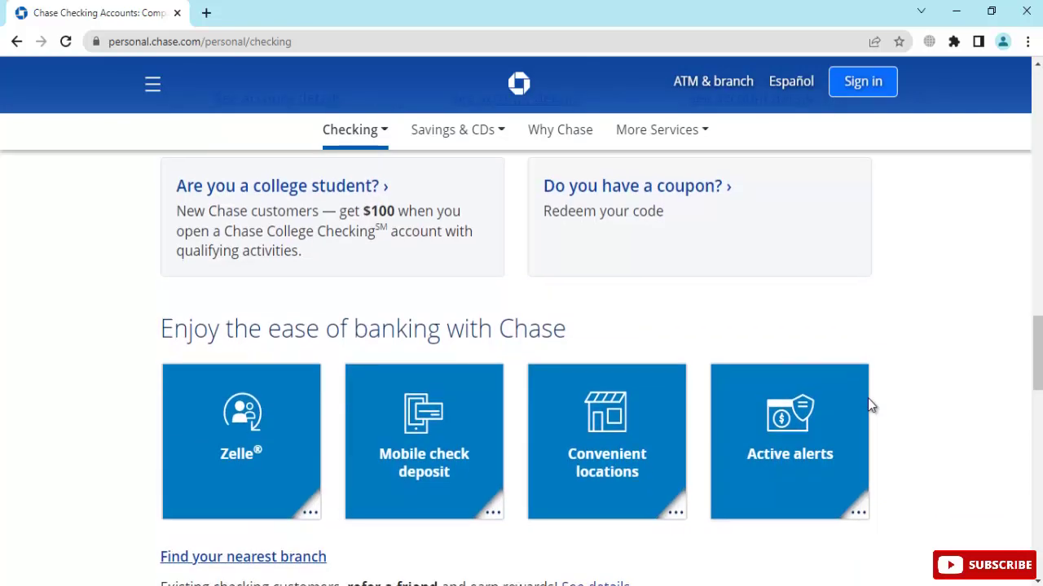
scroll(870, 405, "up", 15)
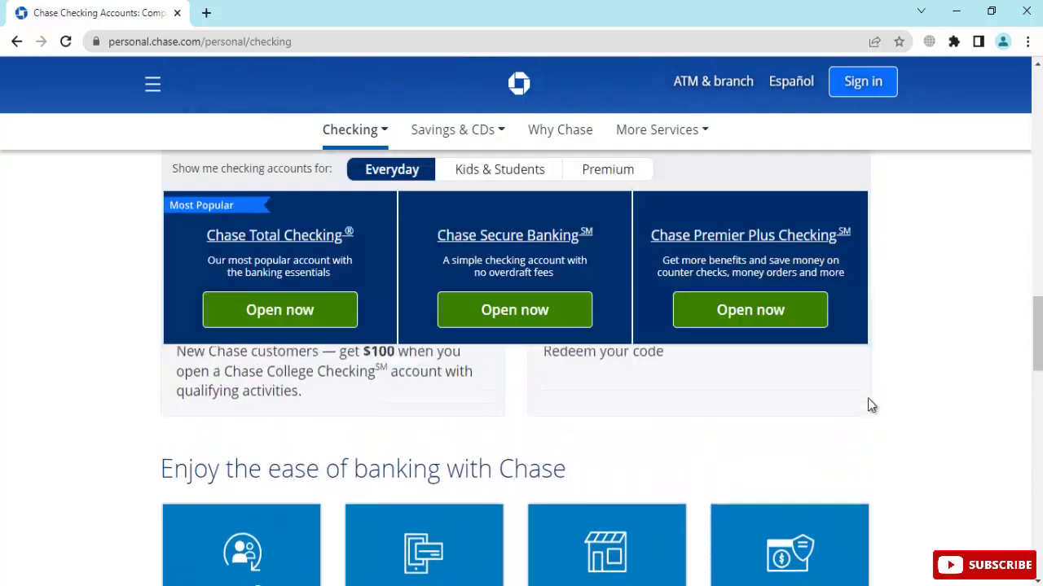
scroll(868, 405, "up", 6)
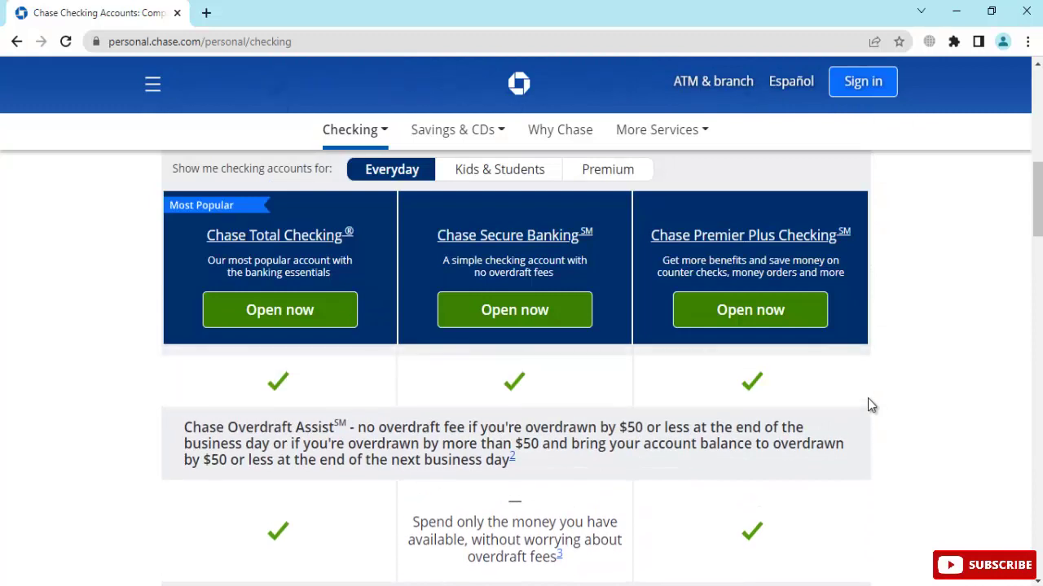
scroll(867, 398, "up", 5)
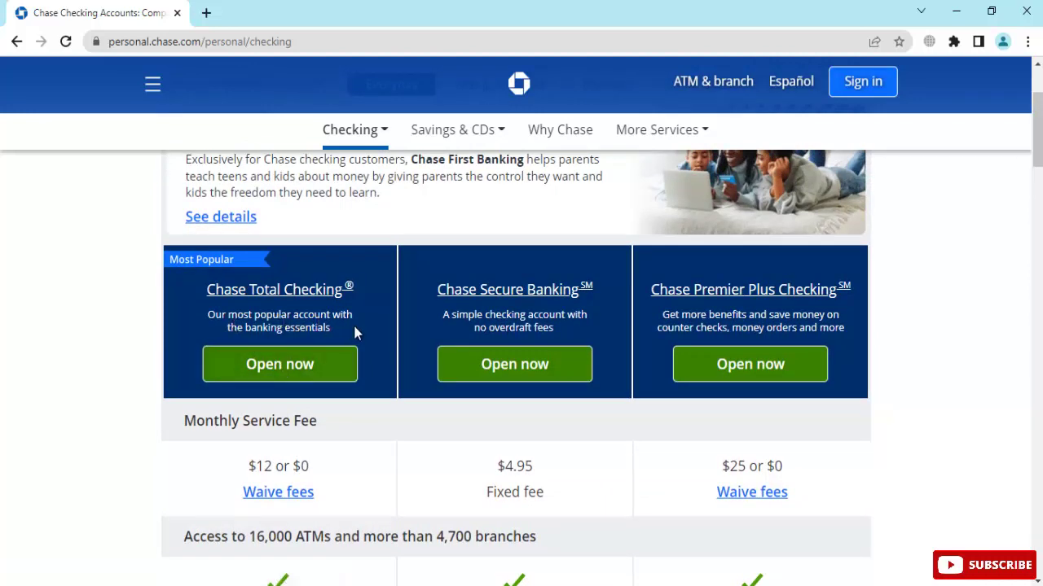
left_click(269, 371)
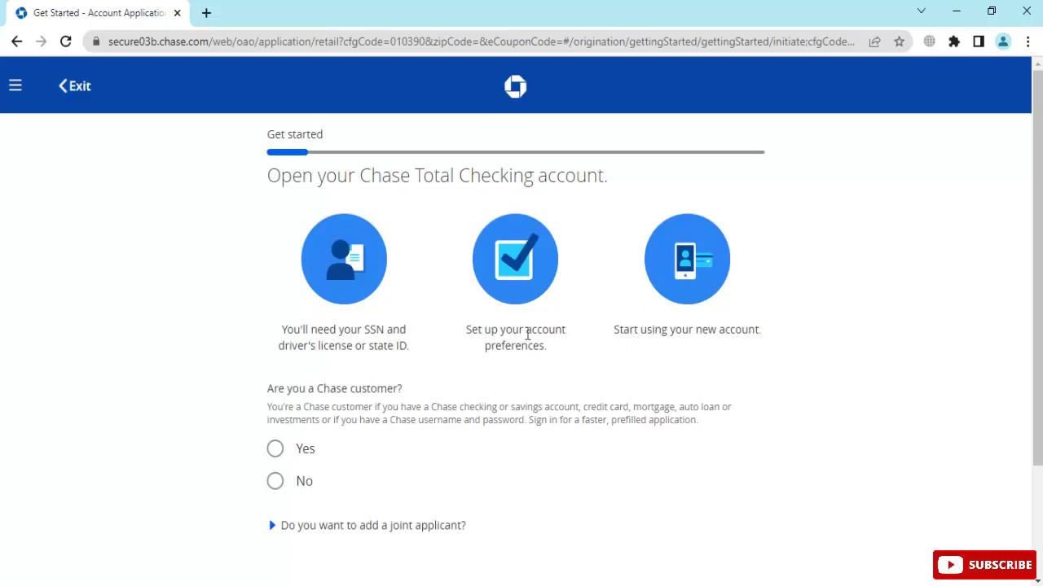
Answer No to 'Are you a Chase customer?' and continue
scroll(528, 335, "down", 2)
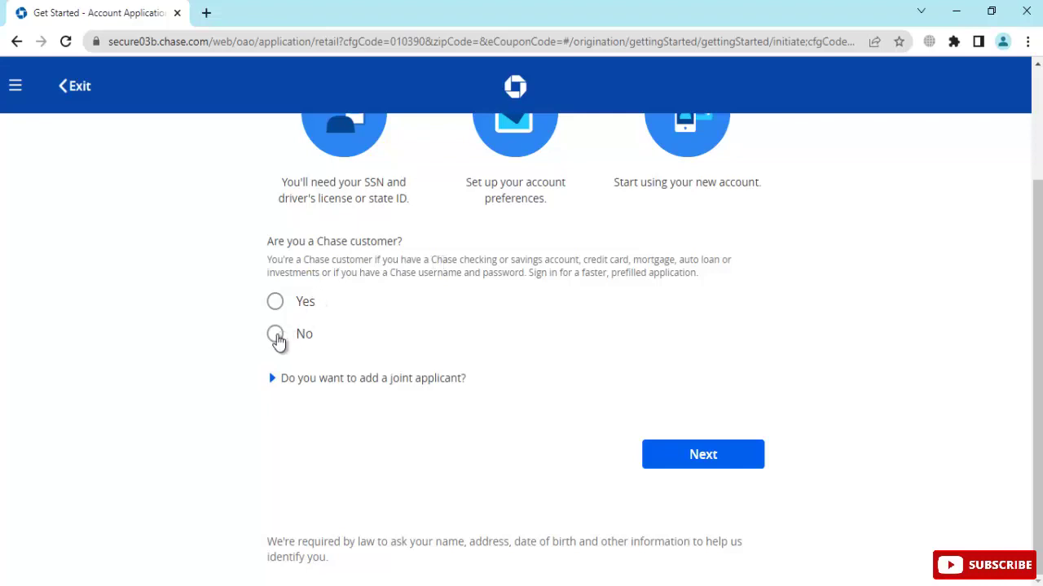
left_click(277, 337)
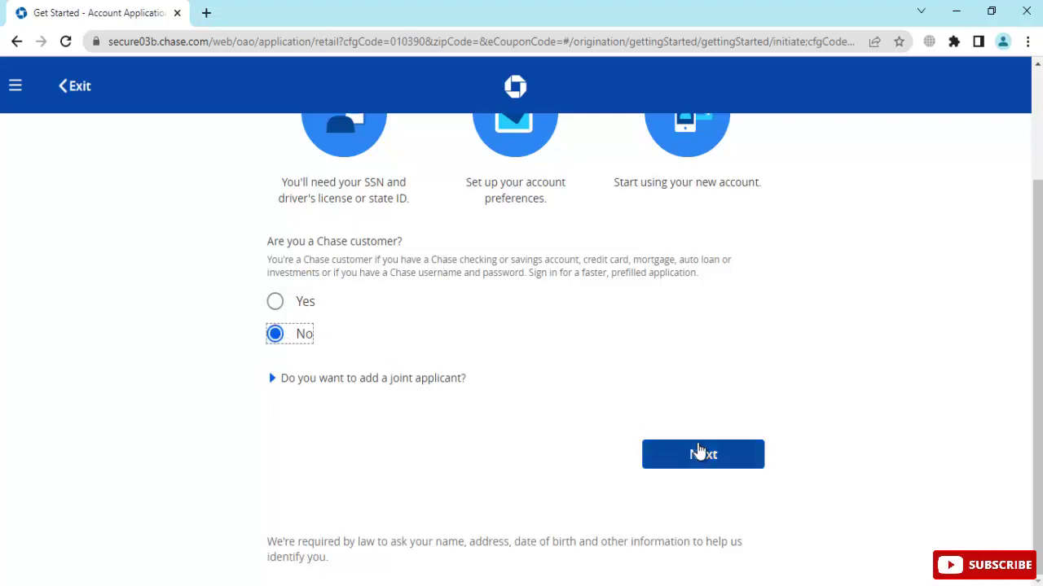
left_click(700, 454)
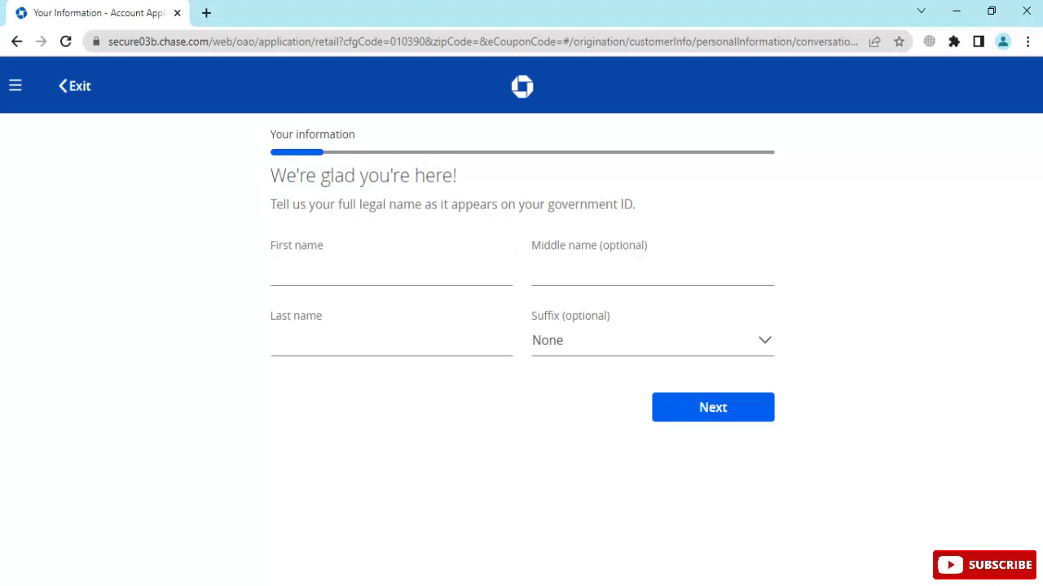
Copy the applicant's first and last names from the notes into the First and Last name fields
left_click(617, 581)
double_click(673, 101)
key("ctrl+c")
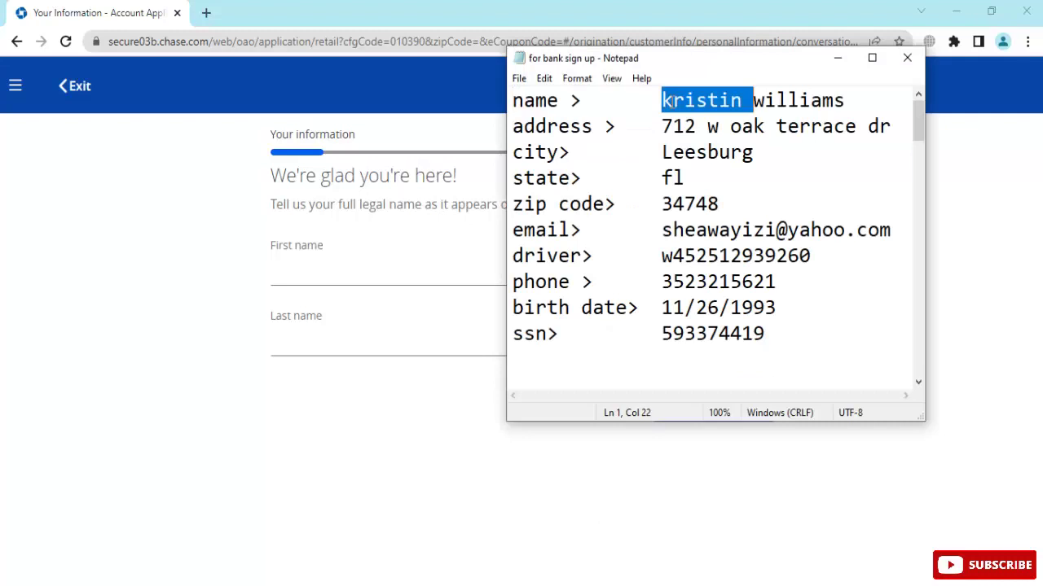
left_click(361, 272)
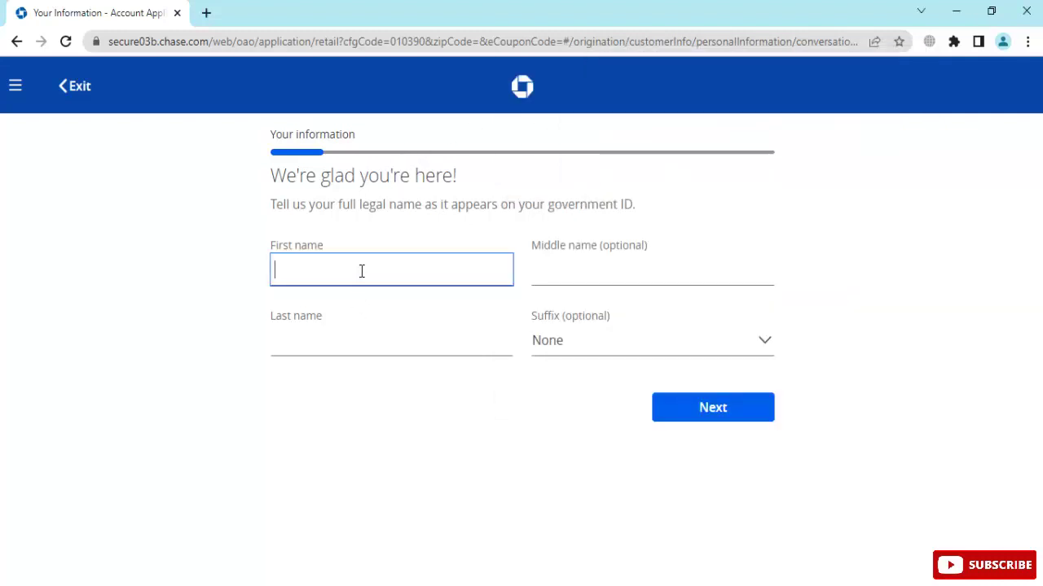
key("ctrl+v")
key("alt+Tab")
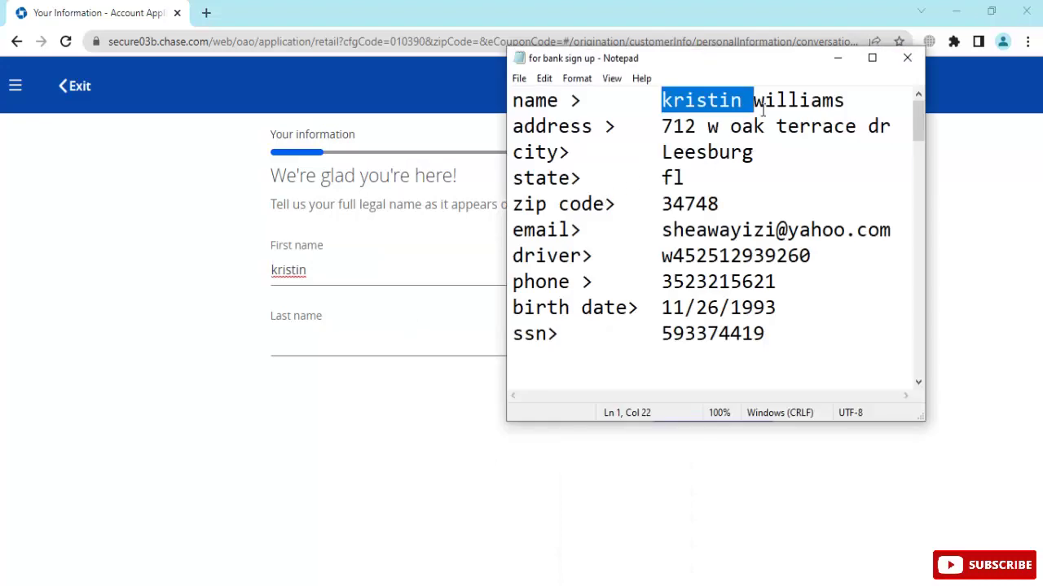
double_click(770, 100)
key("ctrl+c")
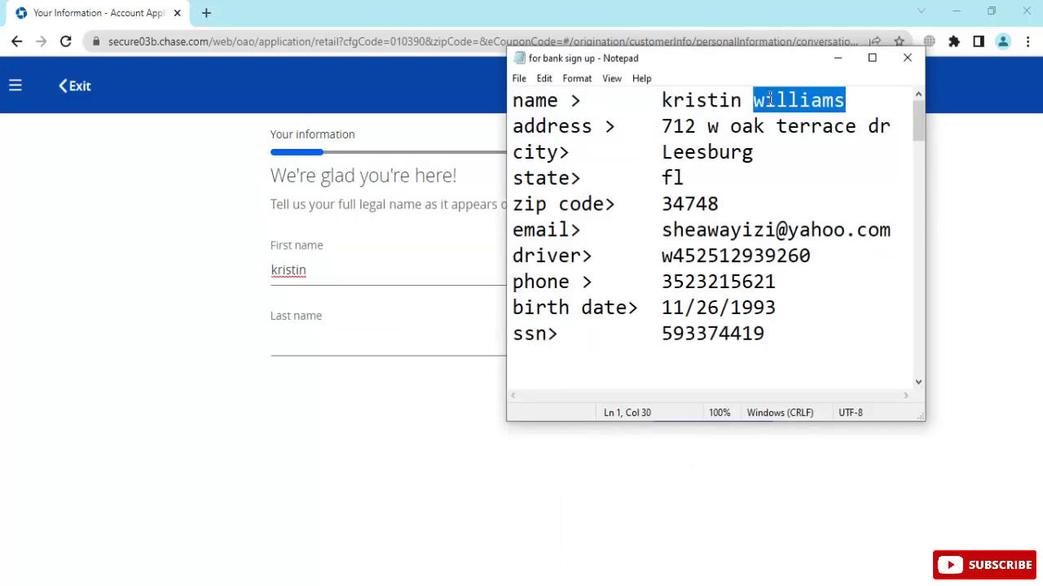
left_click(321, 342)
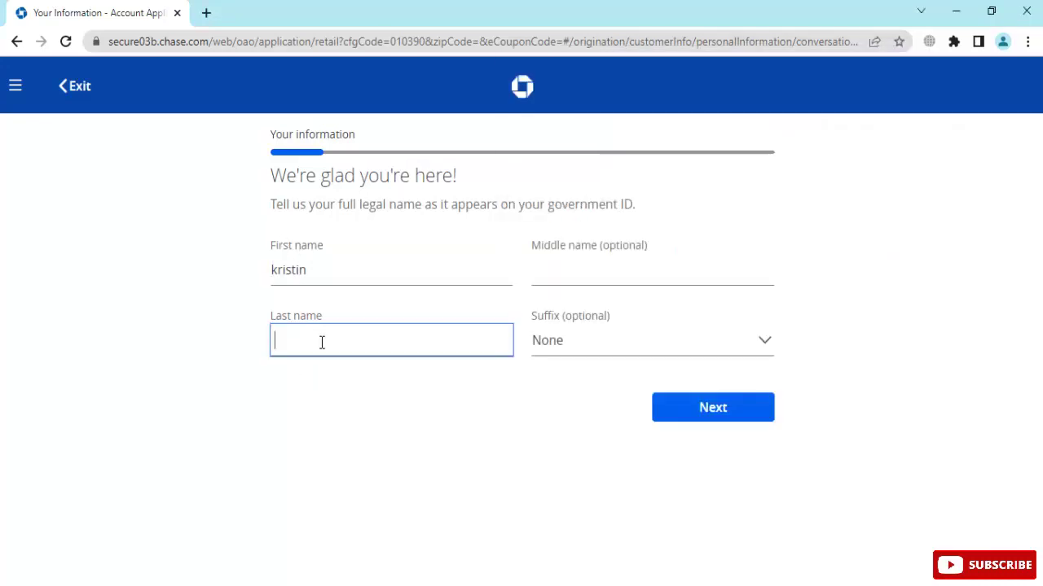
key("ctrl+v")
Retype the applicant's first and last names, set the suffix to SR, and continue
double_click(321, 268)
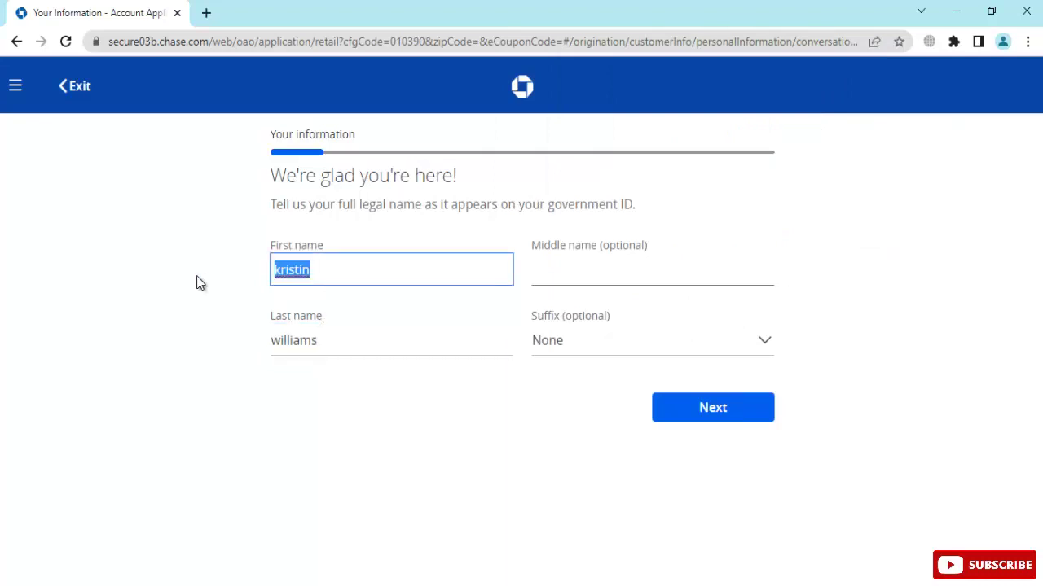
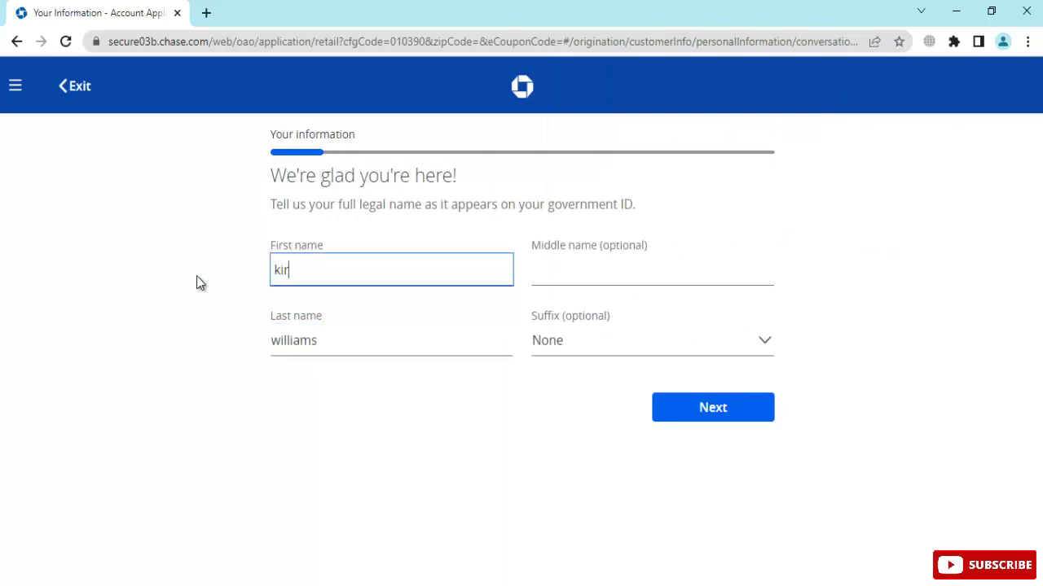
double_click(345, 331)
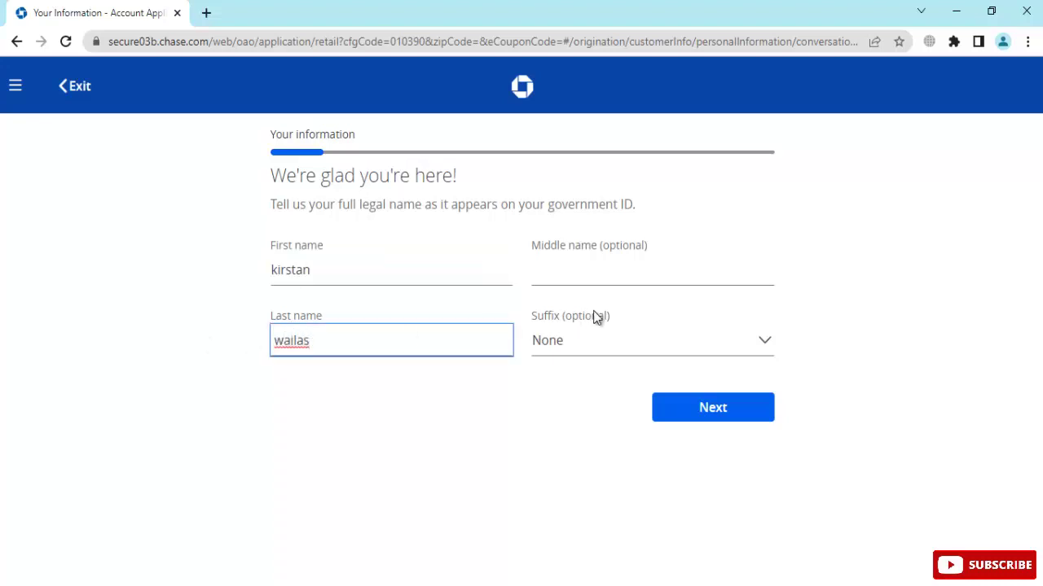
left_click(588, 339)
left_click(586, 401)
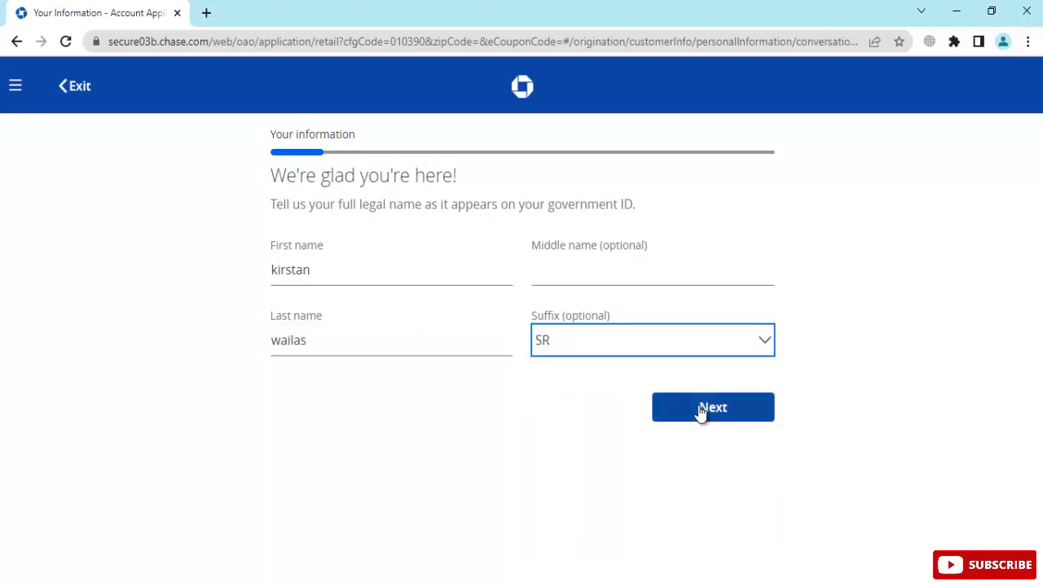
left_click(702, 413)
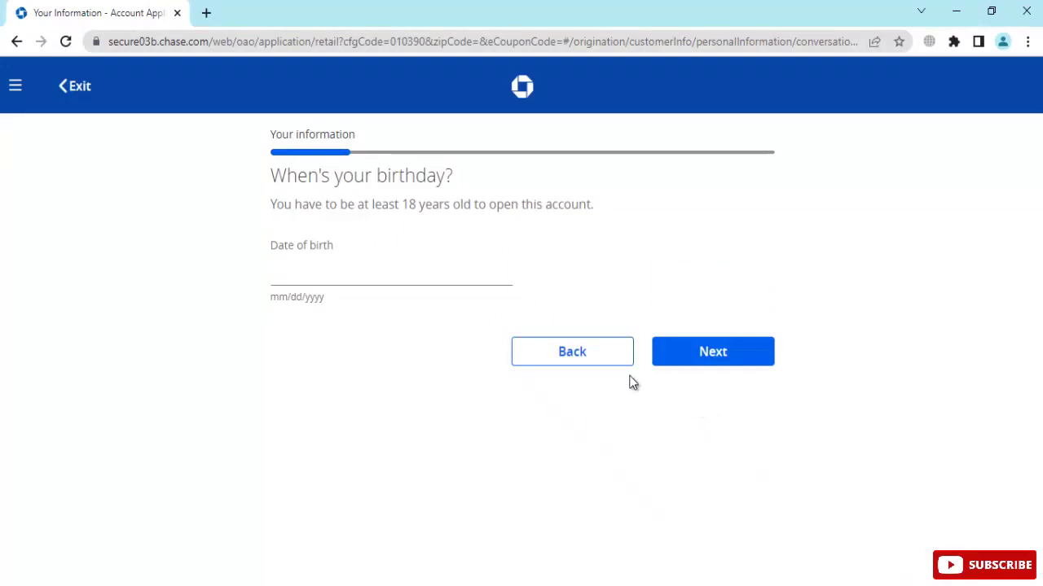
Enter 01/01/1990 as the date of birth and continue
left_click(396, 264)
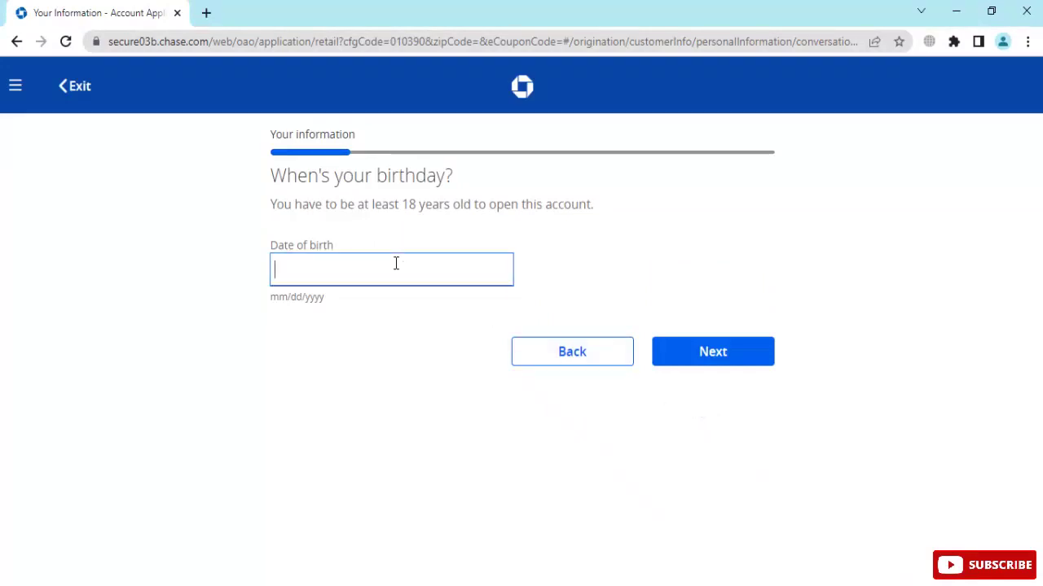
type("01/01/")
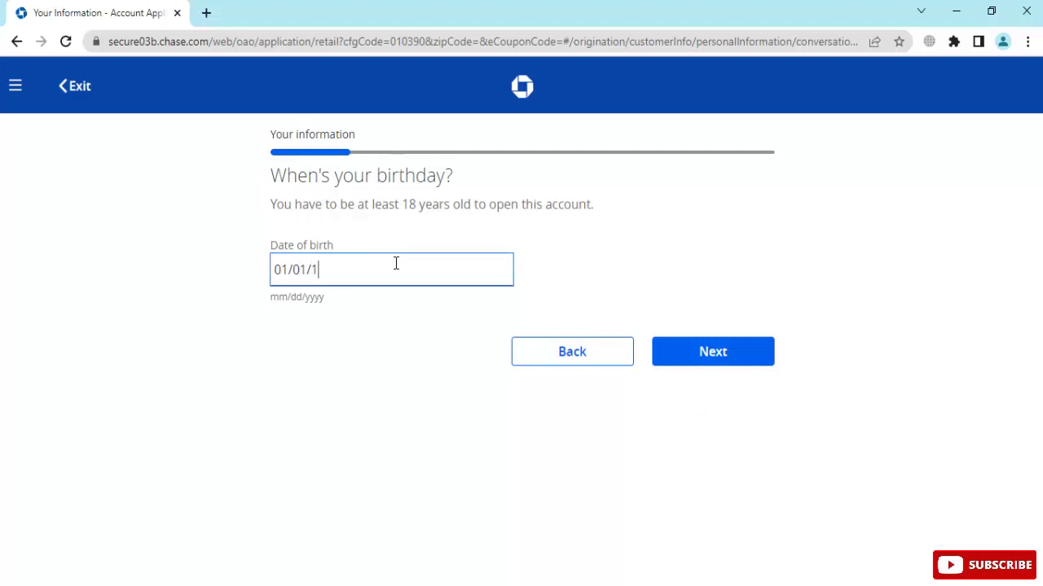
type("1990")
left_click(717, 342)
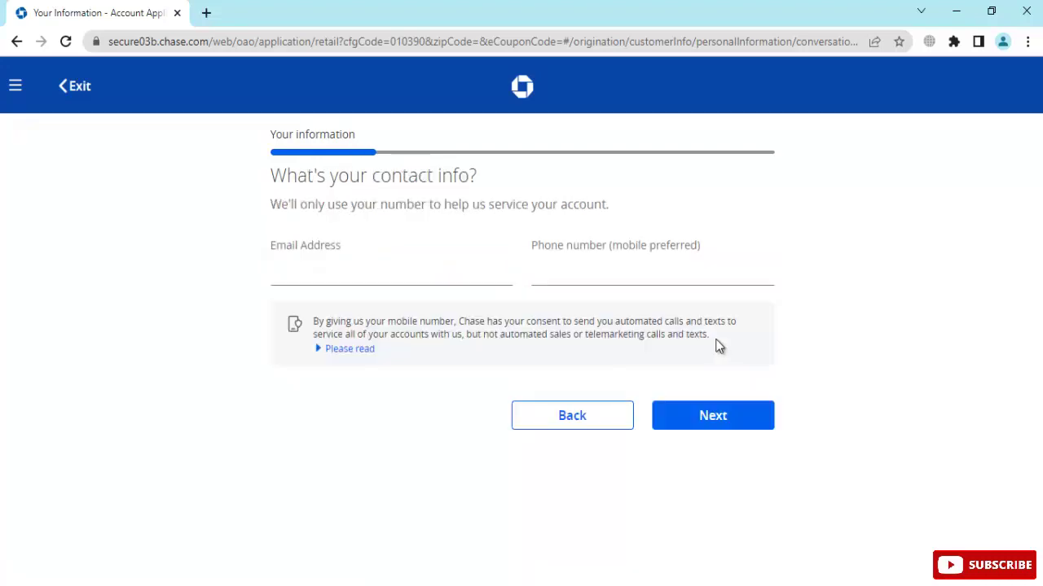
Fill the Email Address and Phone number fields with the applicant's contact details and continue
left_click(376, 274)
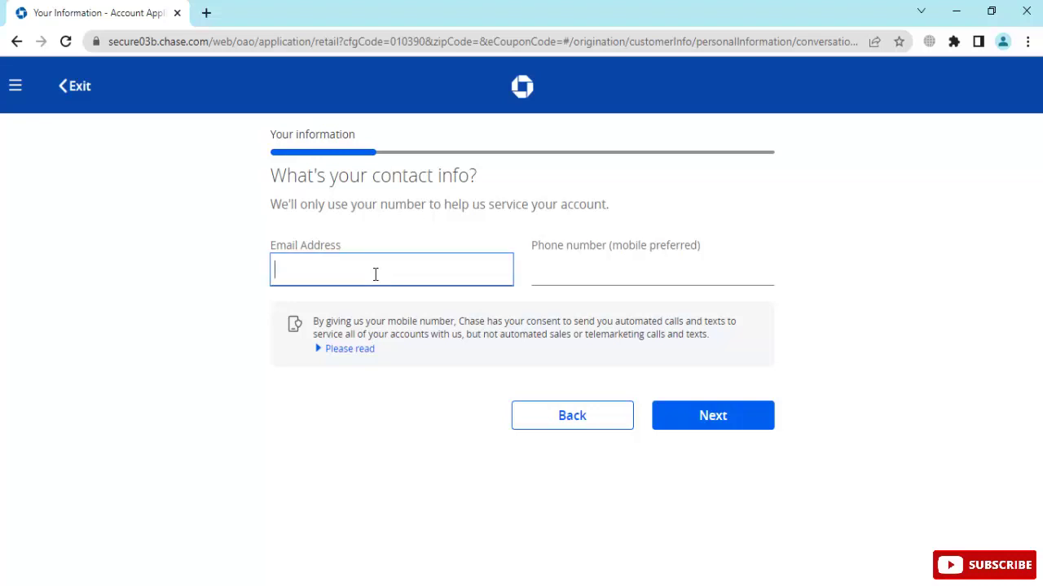
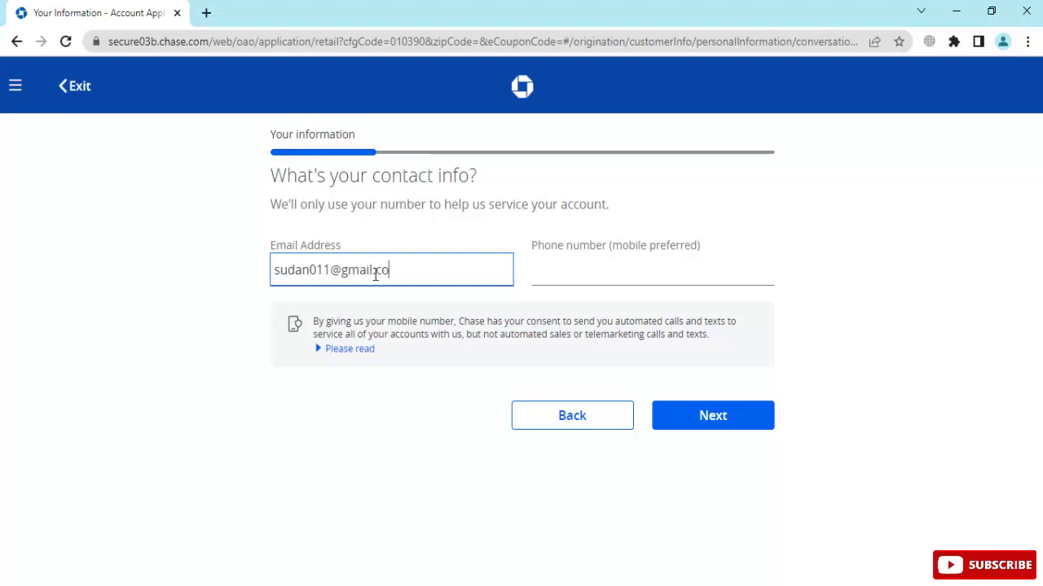
left_click(625, 257)
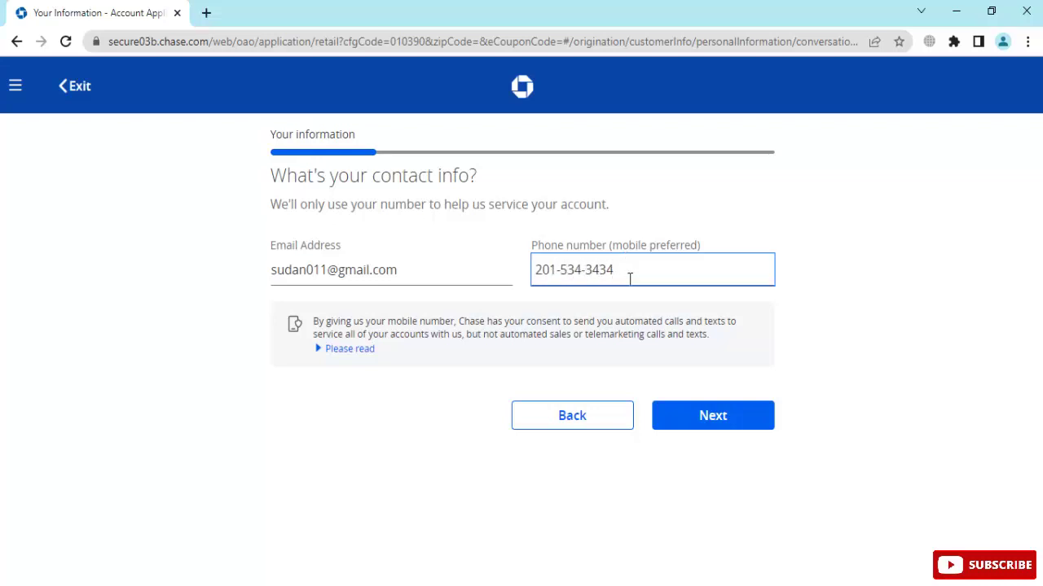
left_click(681, 419)
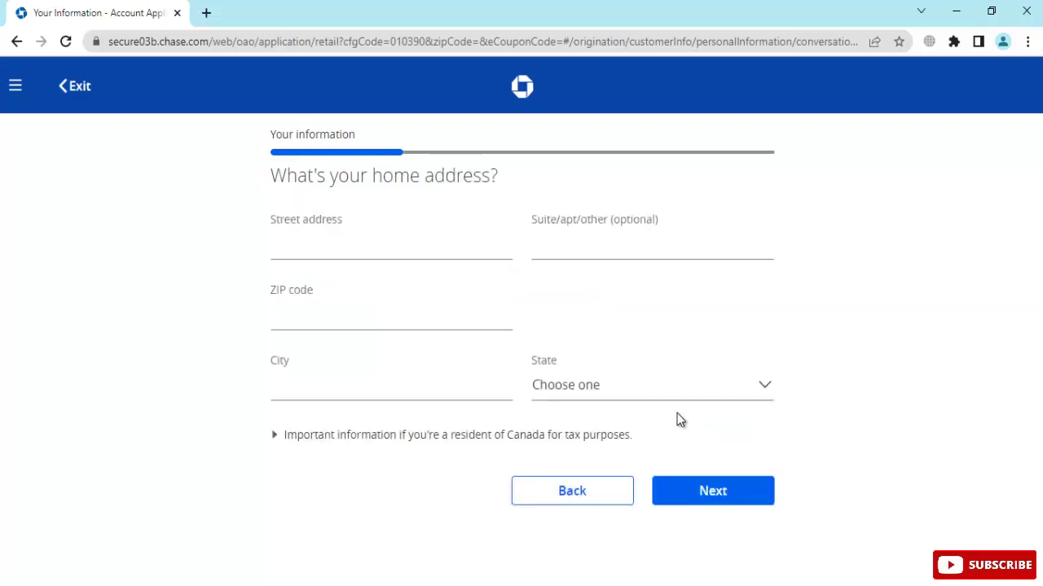
Copy the applicant's street address from the notes into the street address field
left_click(314, 235)
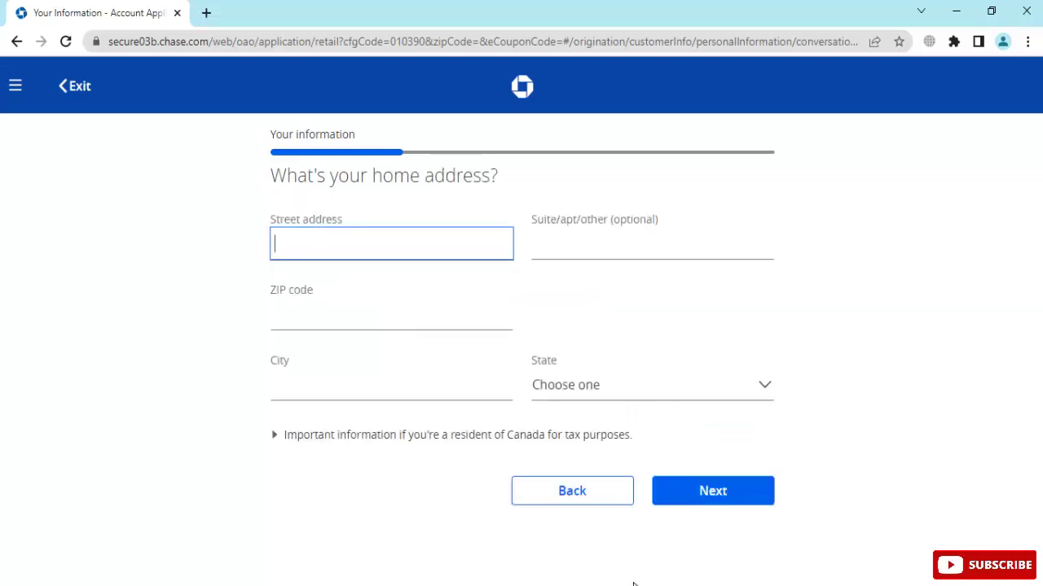
left_click(631, 581)
left_click_drag(660, 127, 890, 126)
key("ctrl+c")
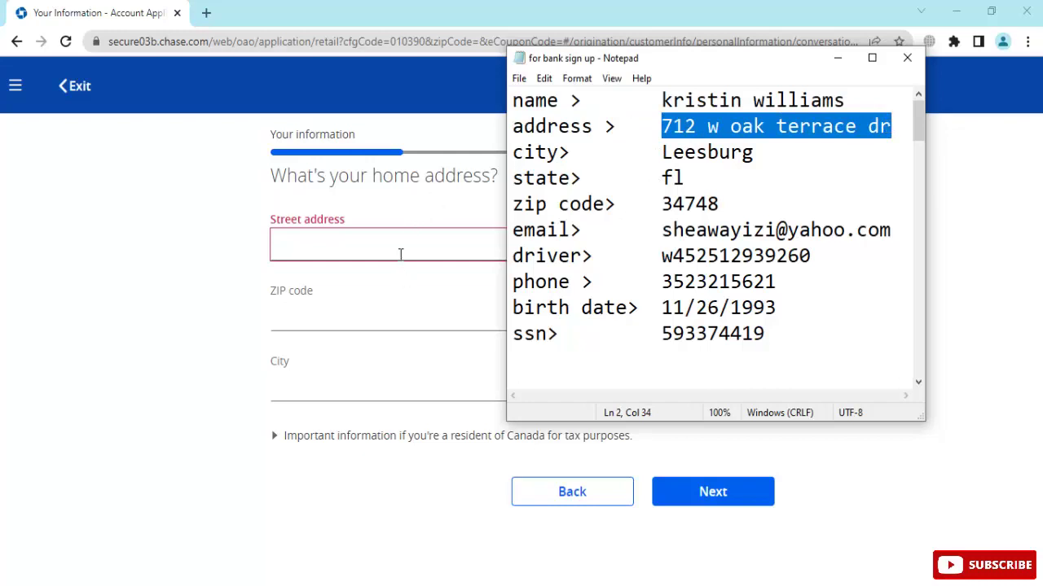
left_click(400, 252)
key("ctrl+v")
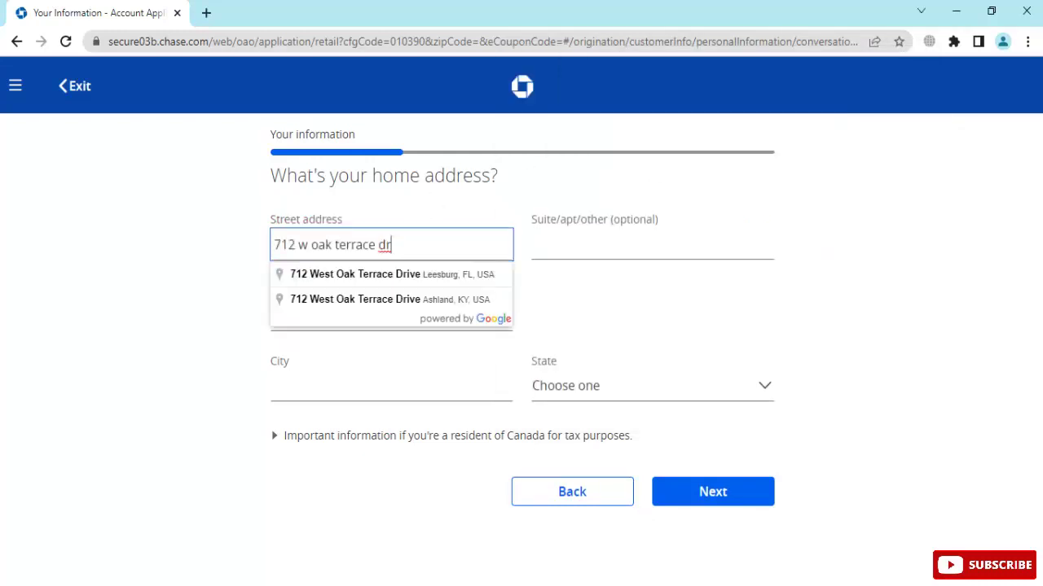
Paste the ZIP code, accept the suggested address to fill city and state, and continue
left_click(652, 582)
double_click(680, 161)
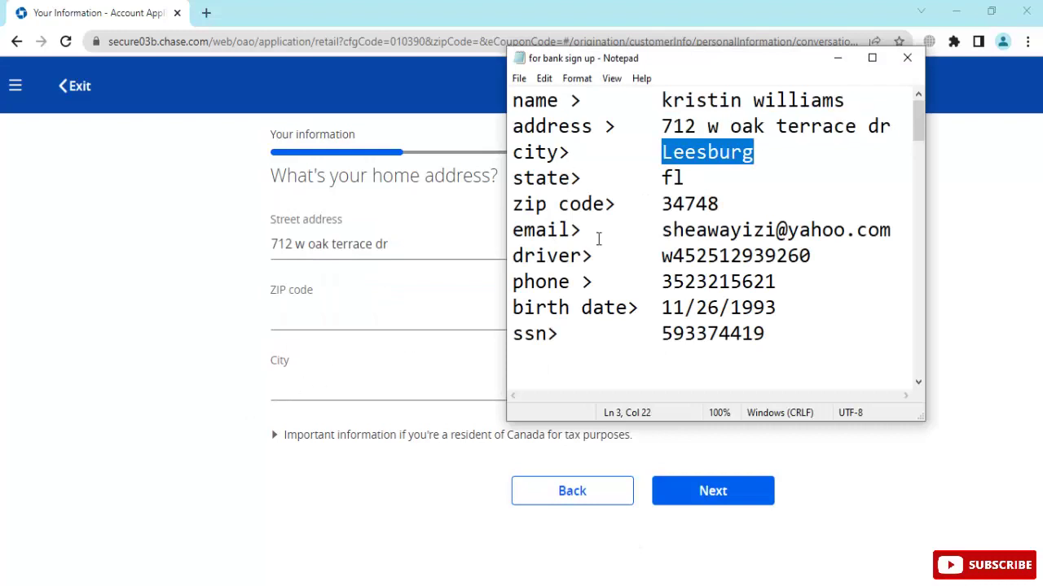
double_click(674, 205)
left_click(382, 341)
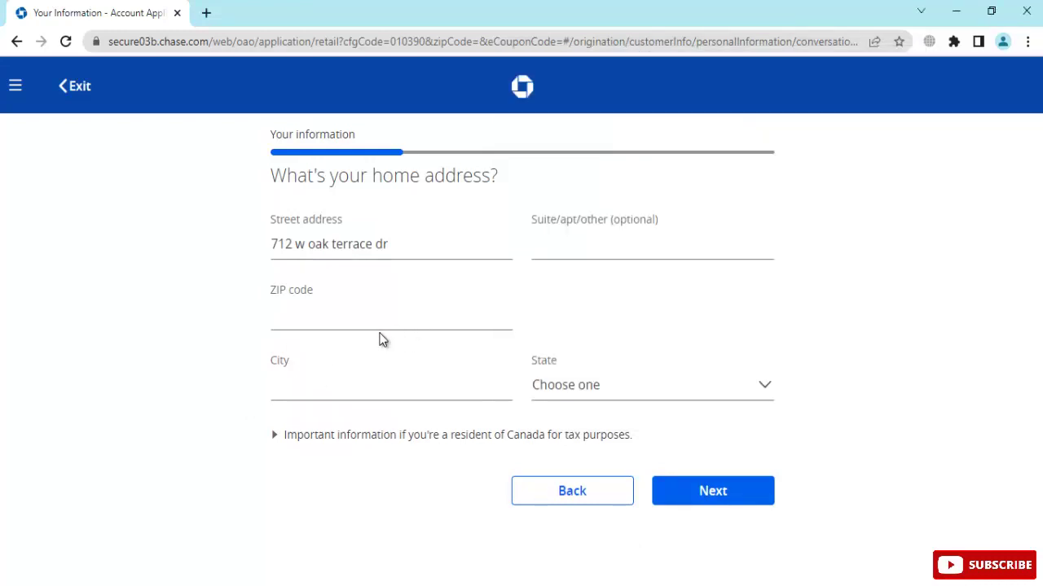
left_click(365, 319)
key("ctrl+v")
left_click(422, 237)
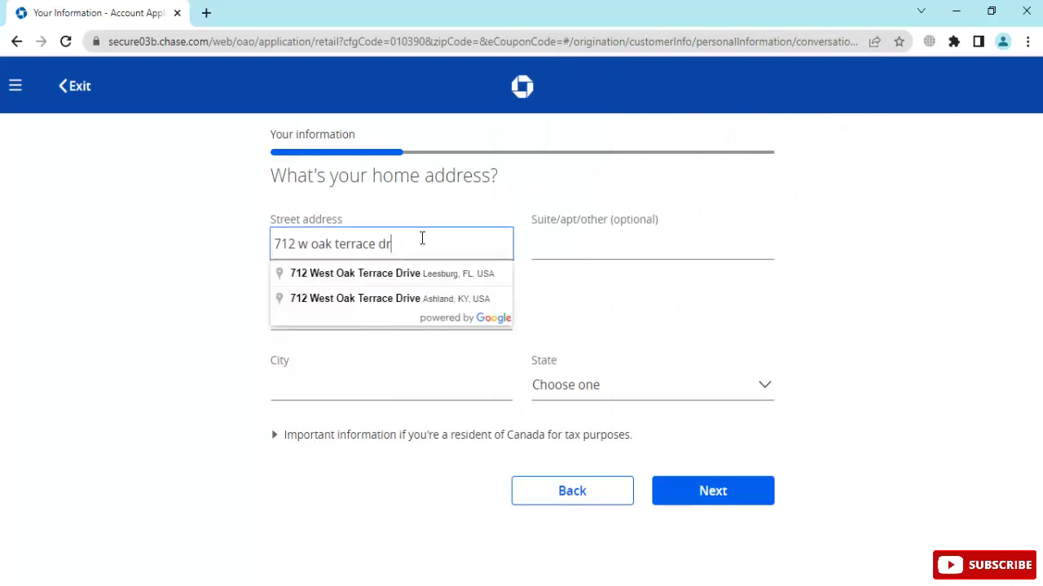
left_click(413, 276)
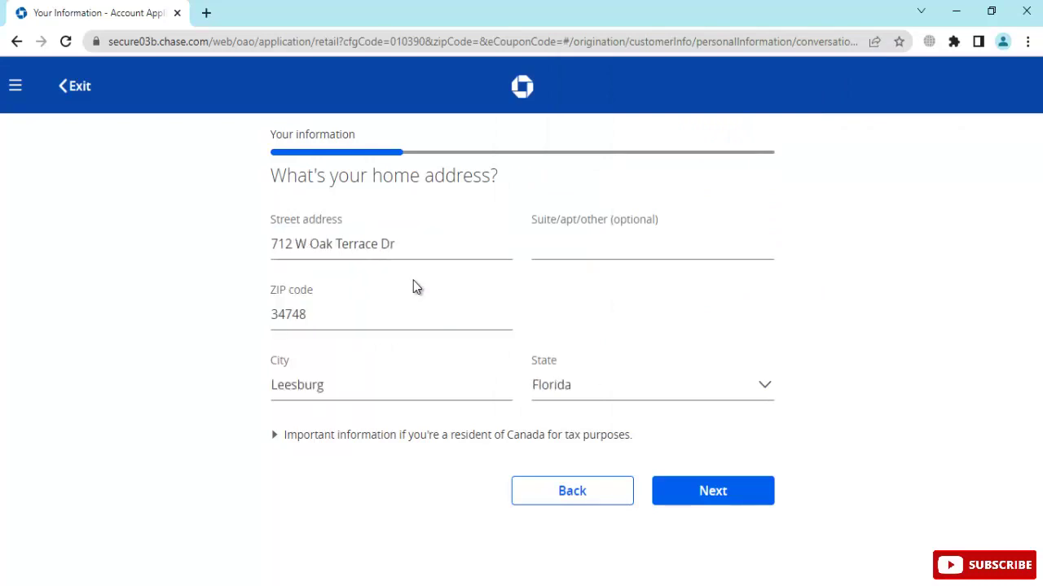
left_click(706, 499)
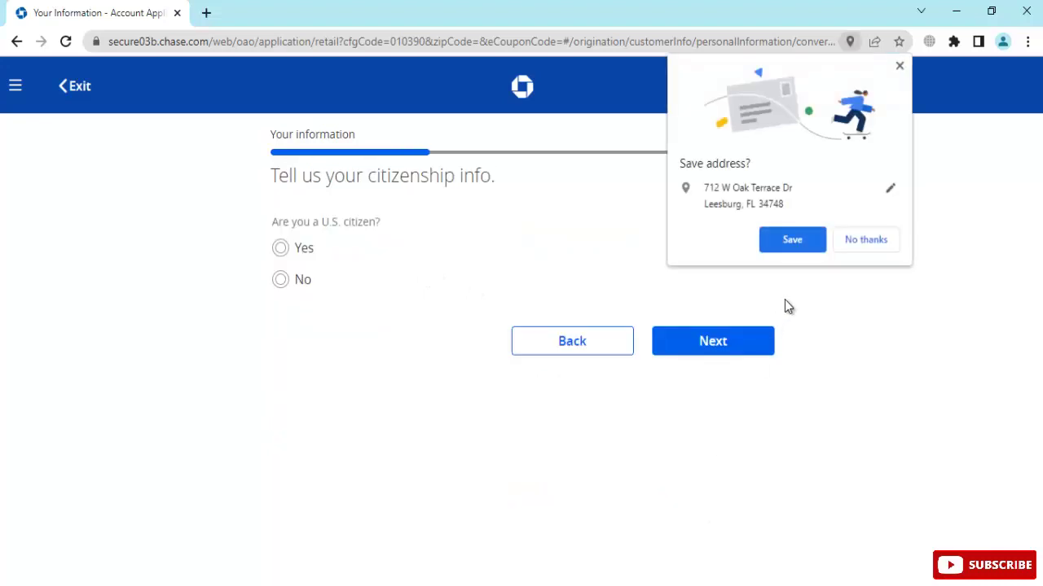
Decline Chrome's save-address offer, answer Yes to U.S. citizenship, and continue
left_click(866, 240)
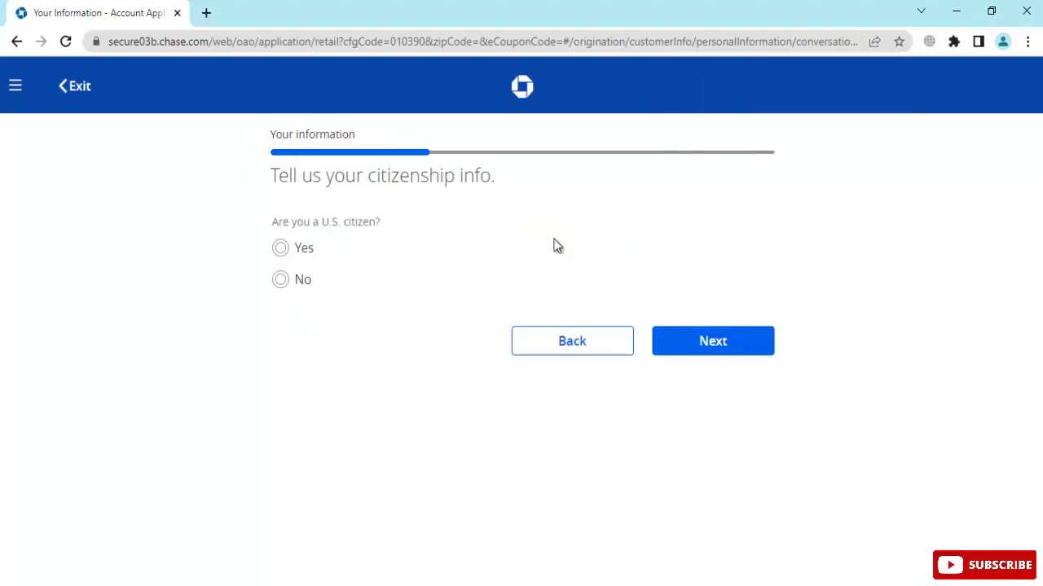
left_click(287, 250)
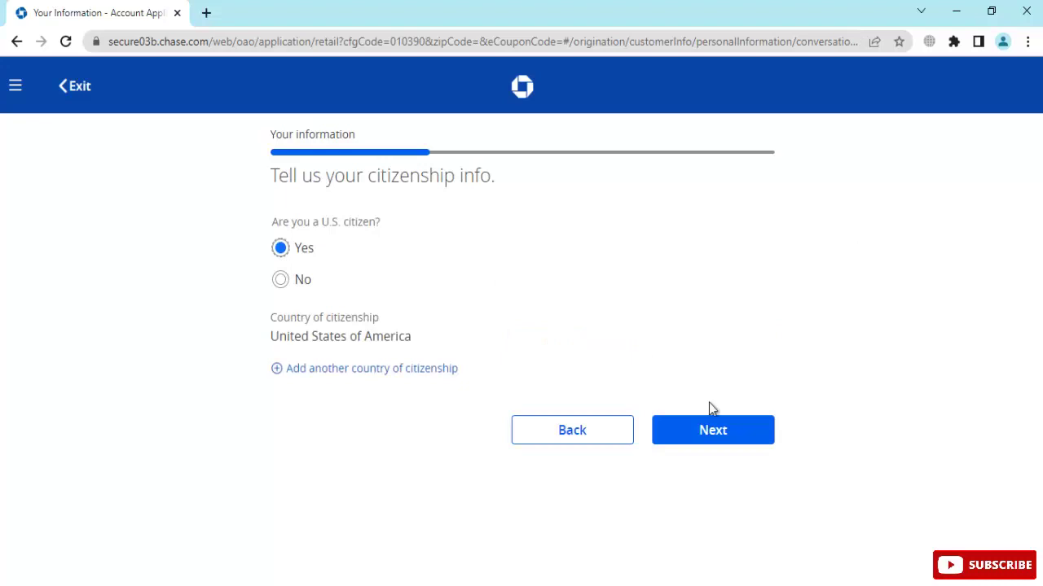
left_click(724, 427)
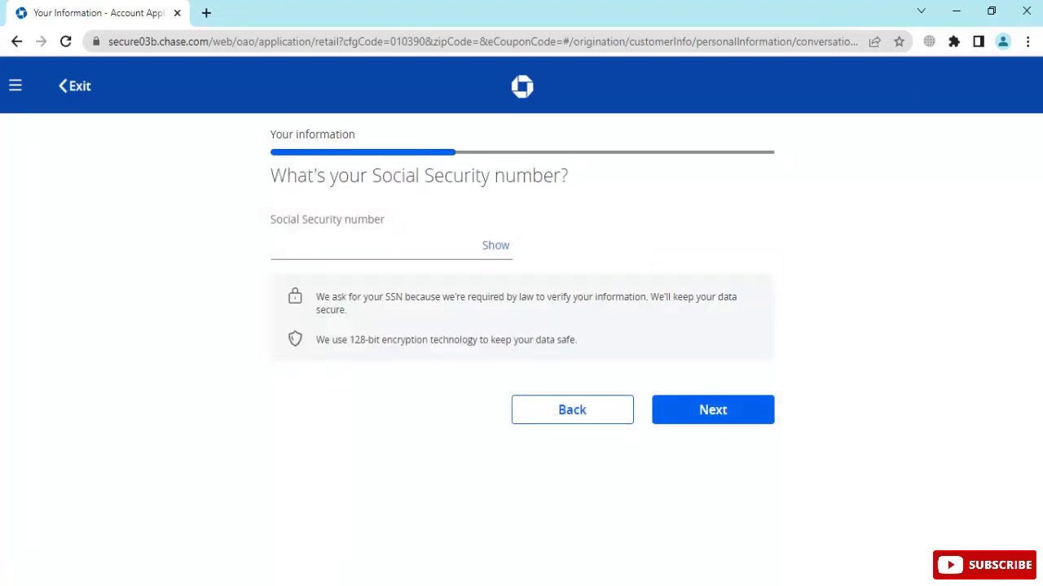
Paste the Social Security number from the notes, correct its final digits, and continue
key("alt+Tab")
double_click(707, 335)
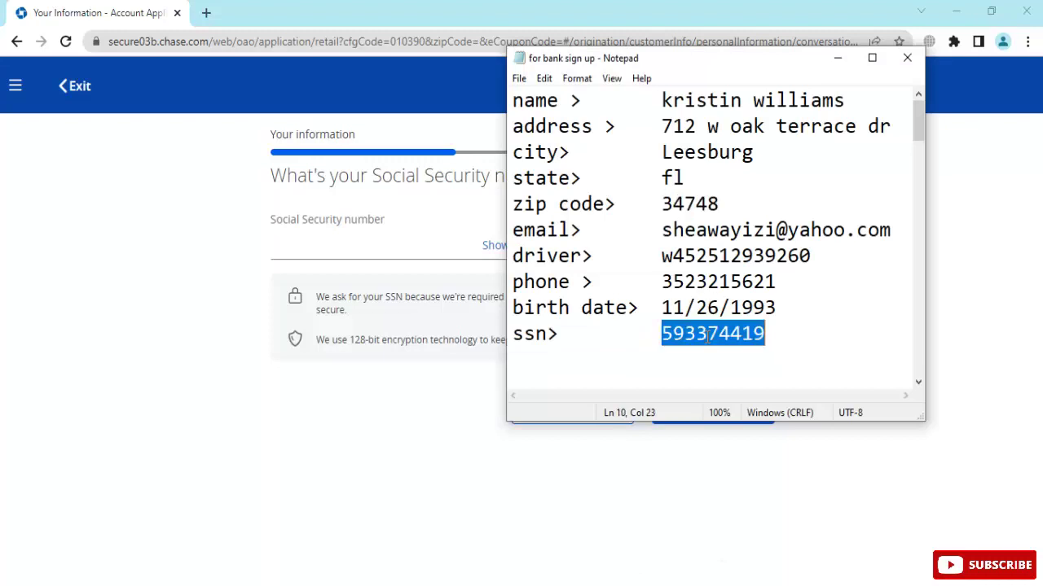
left_click(344, 241)
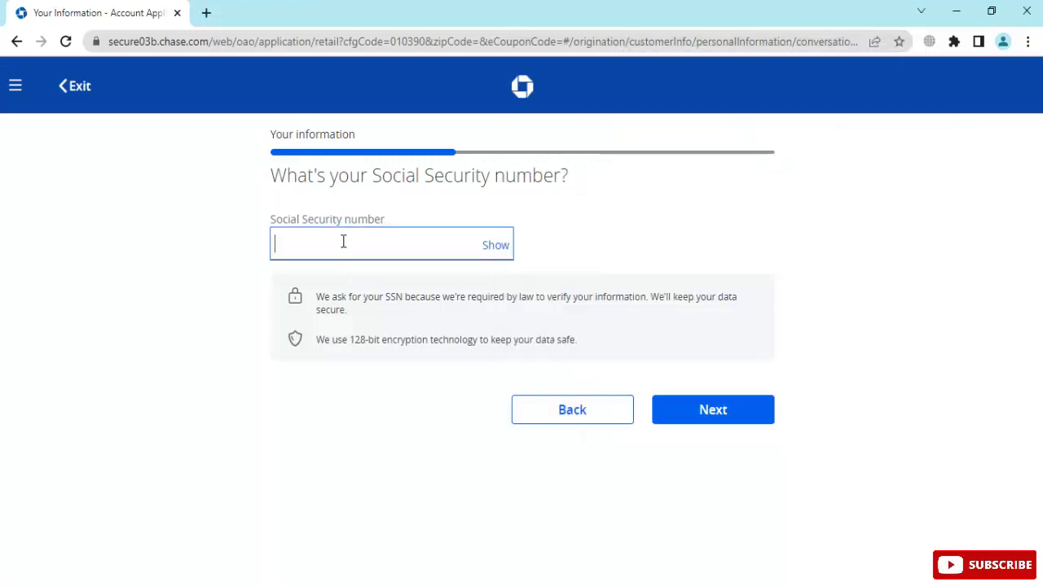
key("ctrl+v")
key("BackSpace")
key("BackSpace")
type("09")
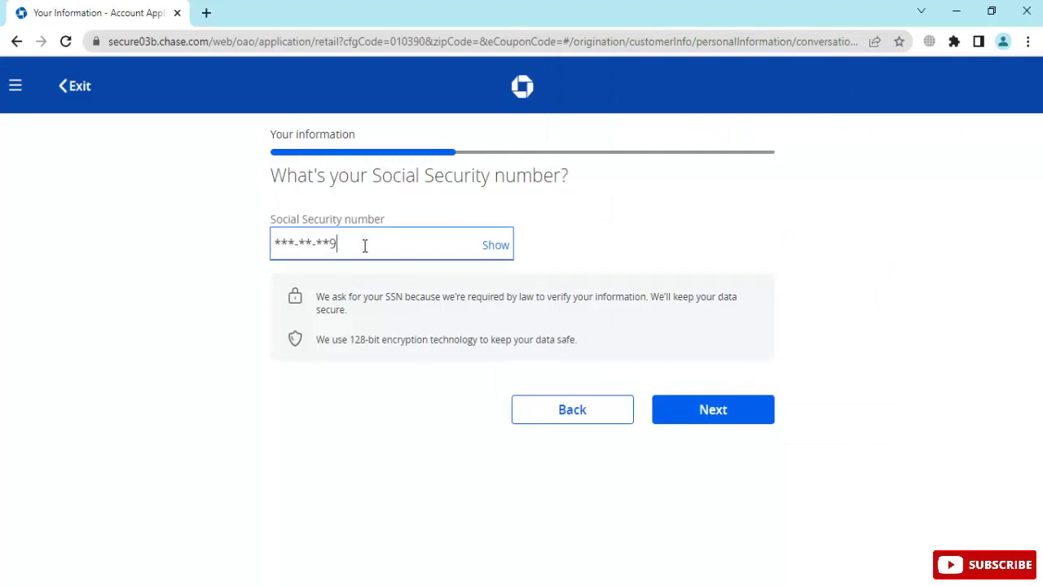
left_click(497, 246)
left_click(384, 242)
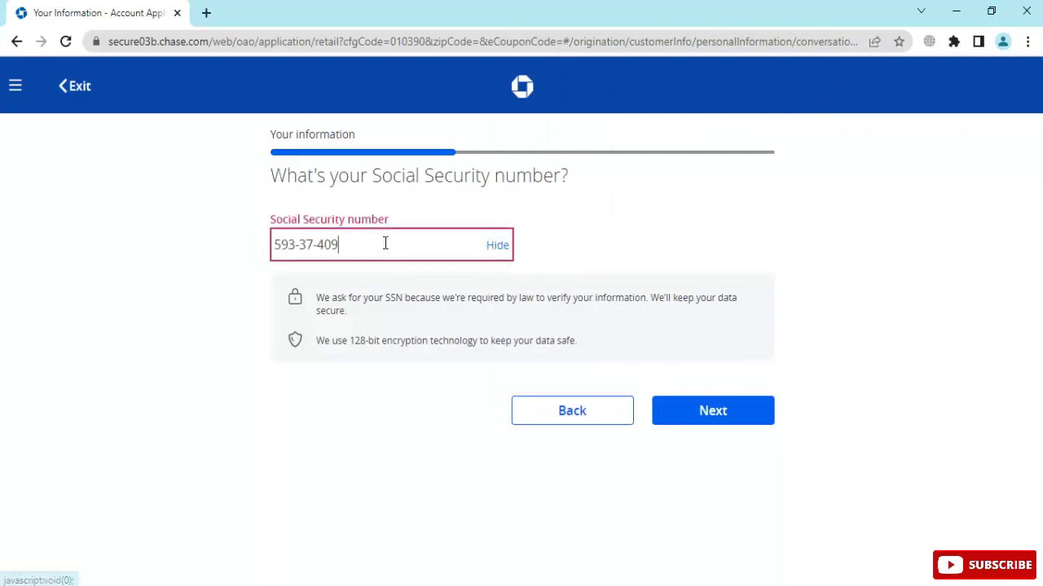
type("9")
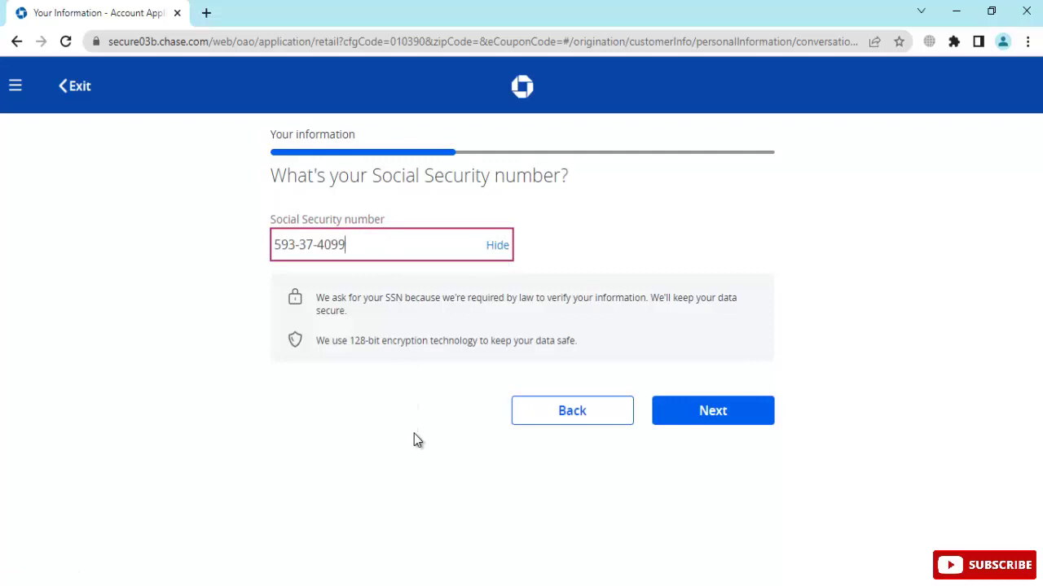
left_click(414, 434)
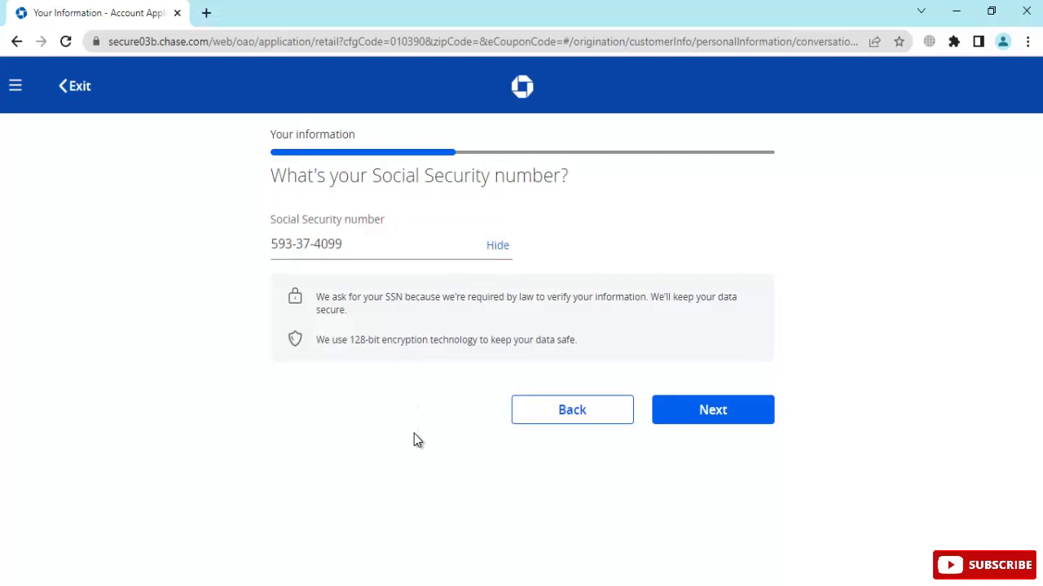
left_click(720, 424)
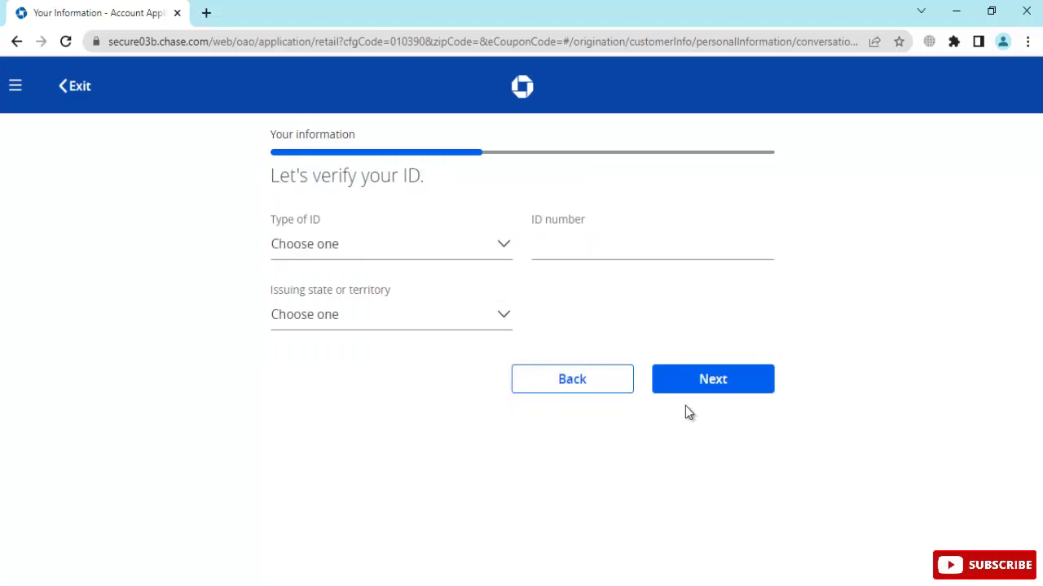
Choose Driver's license as the ID type, paste the license number from the notes, pick Florida, and continue
left_click(374, 242)
left_click(376, 288)
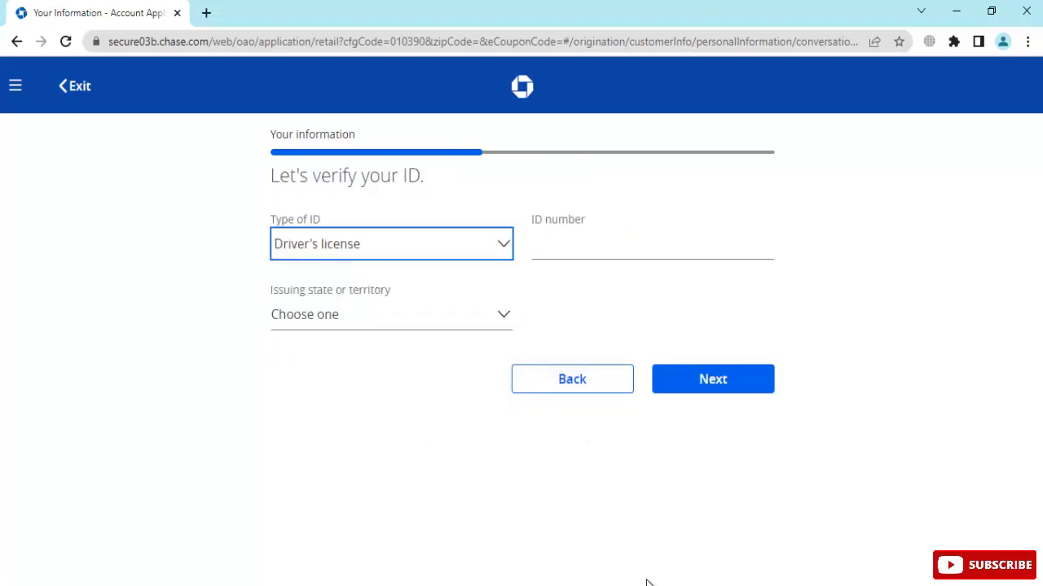
key("alt+Tab")
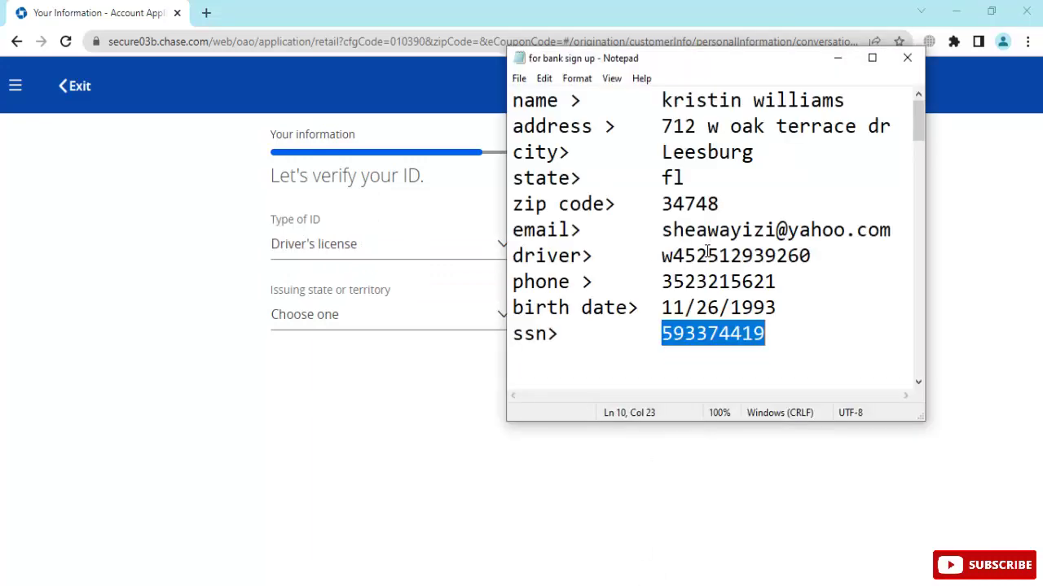
double_click(708, 254)
key("ctrl+c")
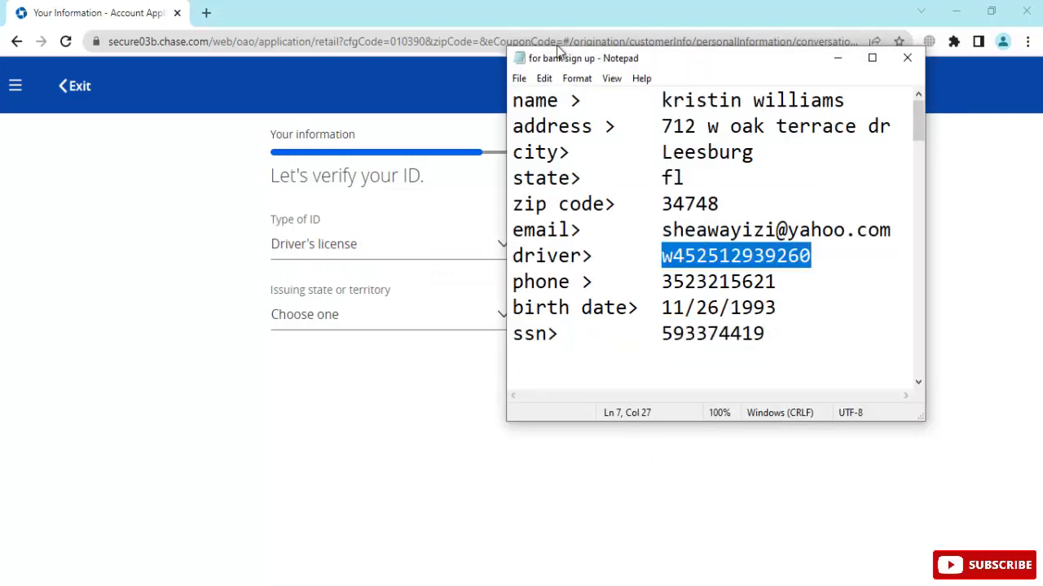
key("alt+Tab")
left_click(585, 248)
key("ctrl+v")
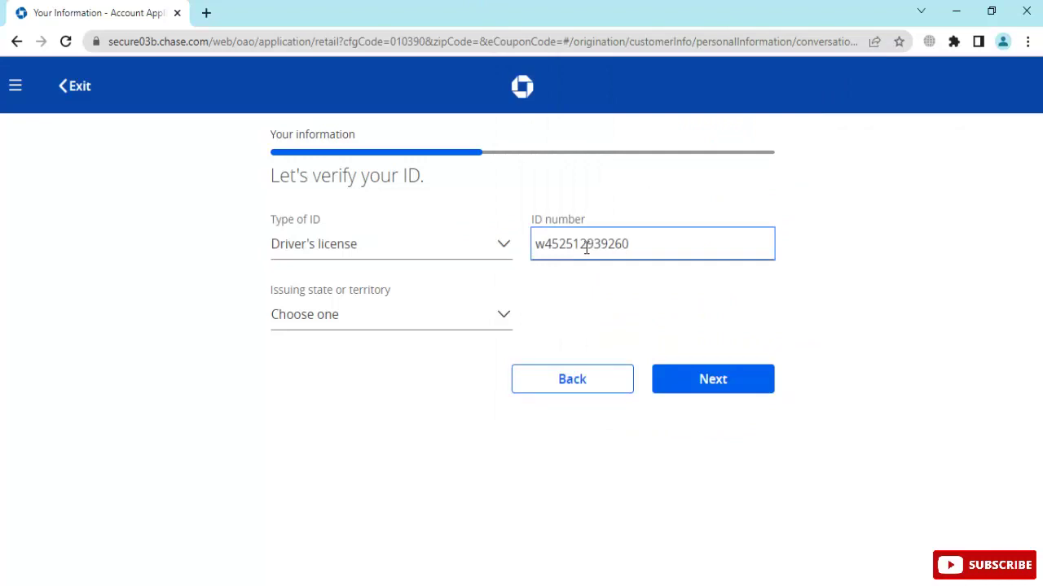
type("90")
left_click(330, 328)
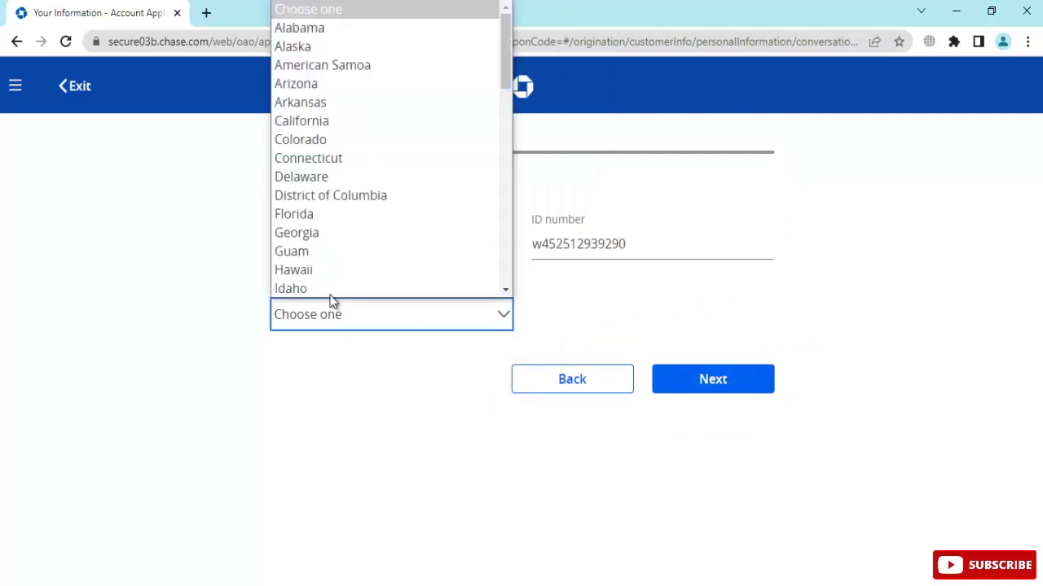
left_click(321, 216)
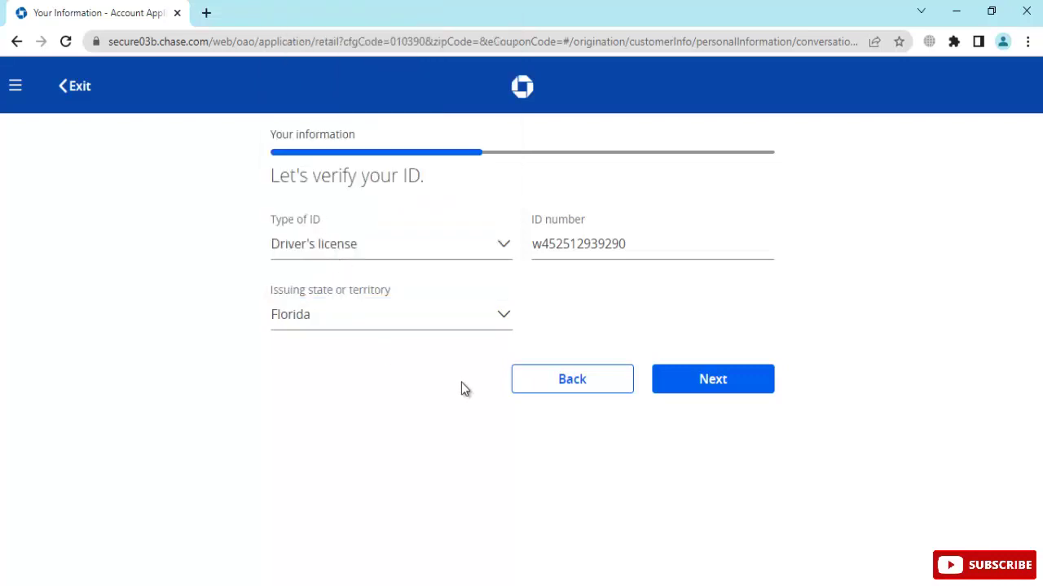
left_click(660, 378)
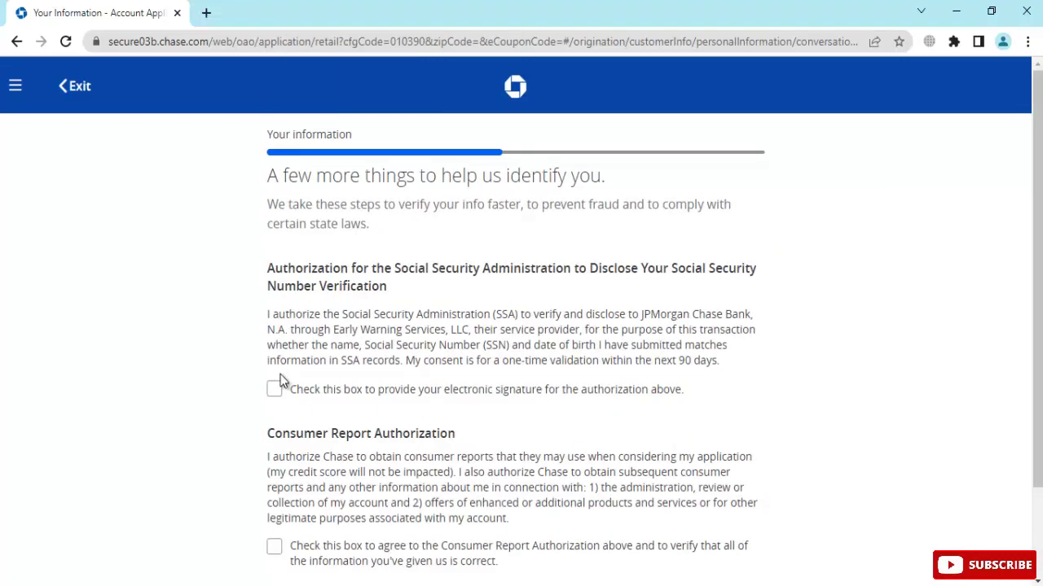
Tick the SSA electronic signature and Consumer Report Authorization boxes, then submit
left_click(275, 389)
scroll(432, 349, "down", 2)
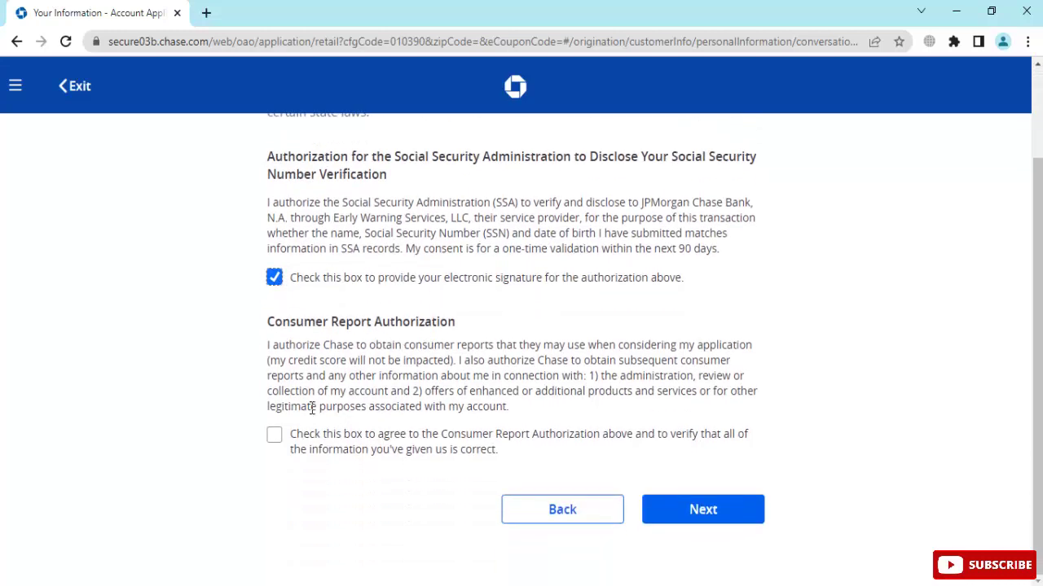
left_click(278, 438)
left_click(693, 510)
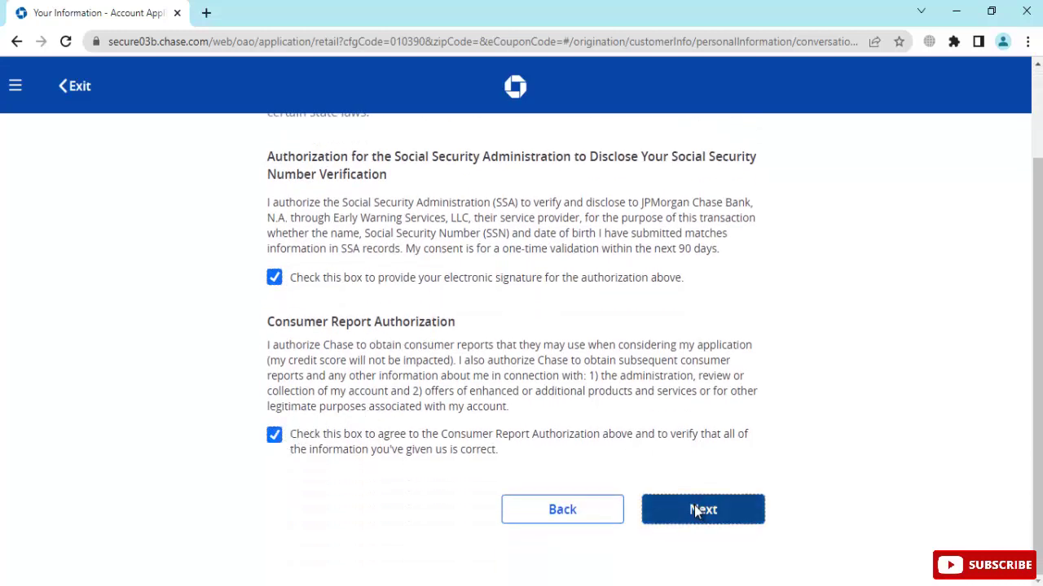